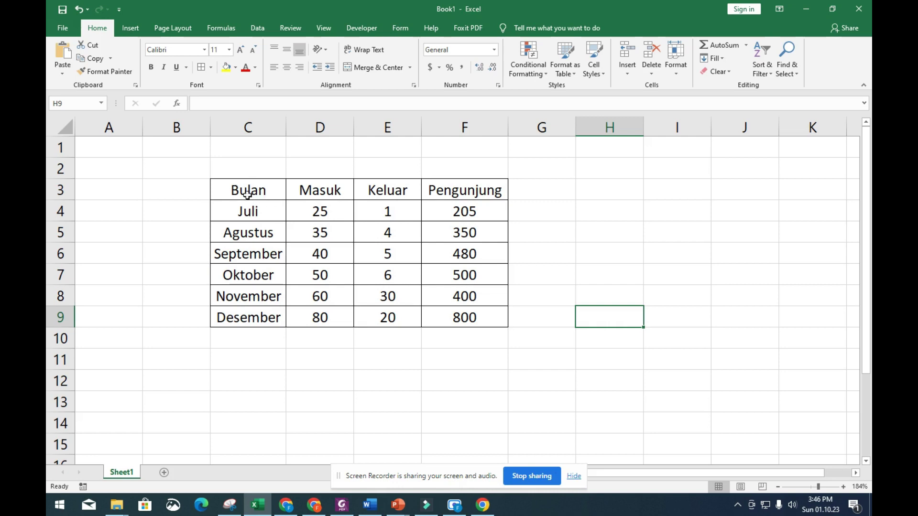
Step: Review the table in C3:F9, going over the Masuk, Keluar and Pengunjung figures for each Bulan
{"action": "mouse_move", "coordinate": [243, 188]}
{"action": "left_mouse_down"}
{"action": "mouse_move", "coordinate": [319, 216]}
{"action": "mouse_move", "coordinate": [448, 240]}
{"action": "mouse_move", "coordinate": [449, 322]}
{"action": "left_mouse_up"}
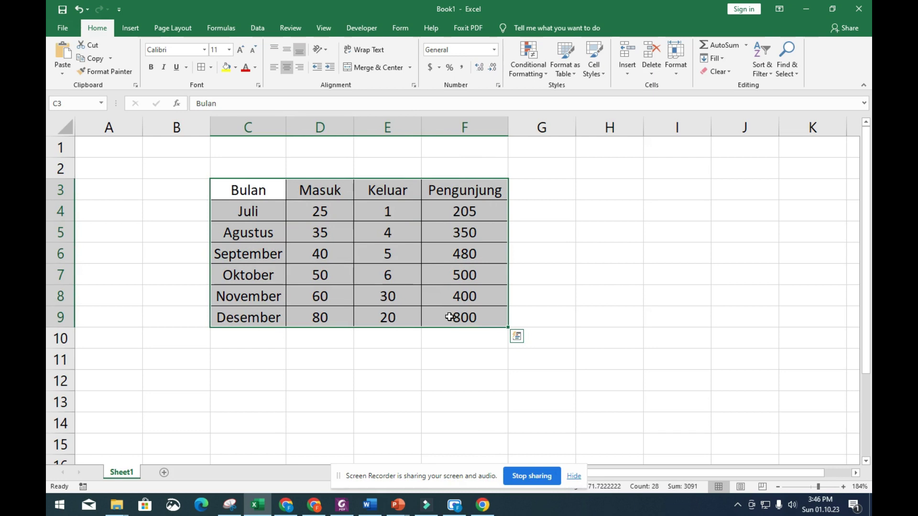
{"action": "left_click", "coordinate": [588, 250]}
{"action": "left_click_drag", "start_coordinate": [466, 204], "coordinate": [462, 315]}
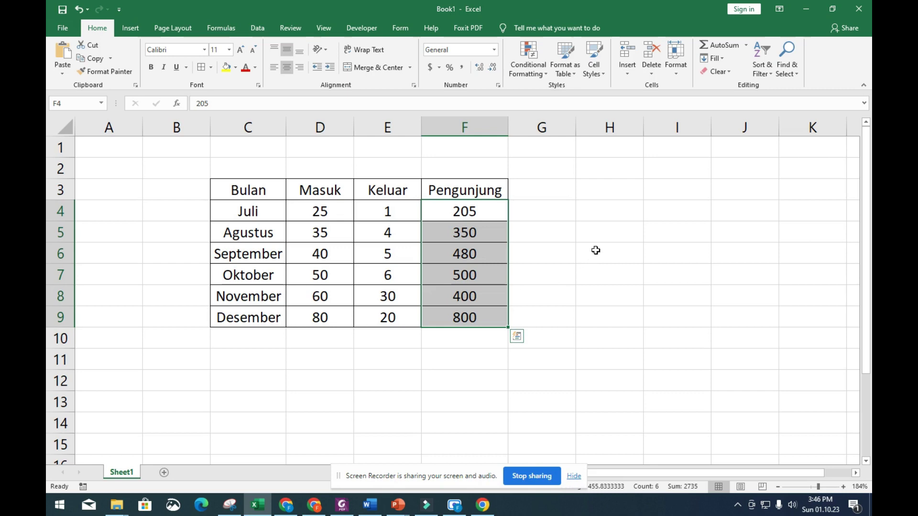
{"action": "left_click_drag", "start_coordinate": [339, 209], "coordinate": [335, 311]}
{"action": "left_click", "coordinate": [403, 211]}
{"action": "left_click_drag", "start_coordinate": [403, 211], "coordinate": [393, 323]}
{"action": "left_click", "coordinate": [457, 215]}
{"action": "left_click_drag", "start_coordinate": [458, 214], "coordinate": [436, 310]}
{"action": "left_click", "coordinate": [635, 329]}
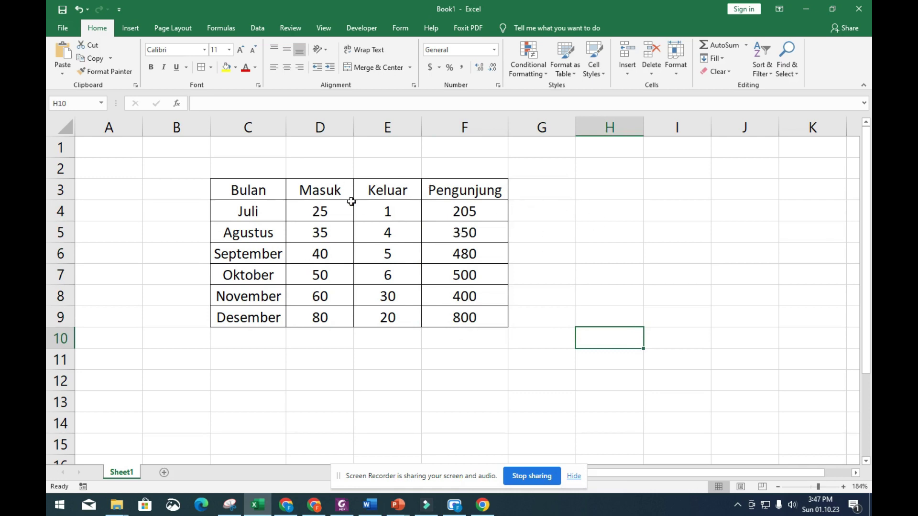
{"action": "left_click_drag", "start_coordinate": [225, 186], "coordinate": [466, 315]}
{"action": "left_click", "coordinate": [612, 216]}
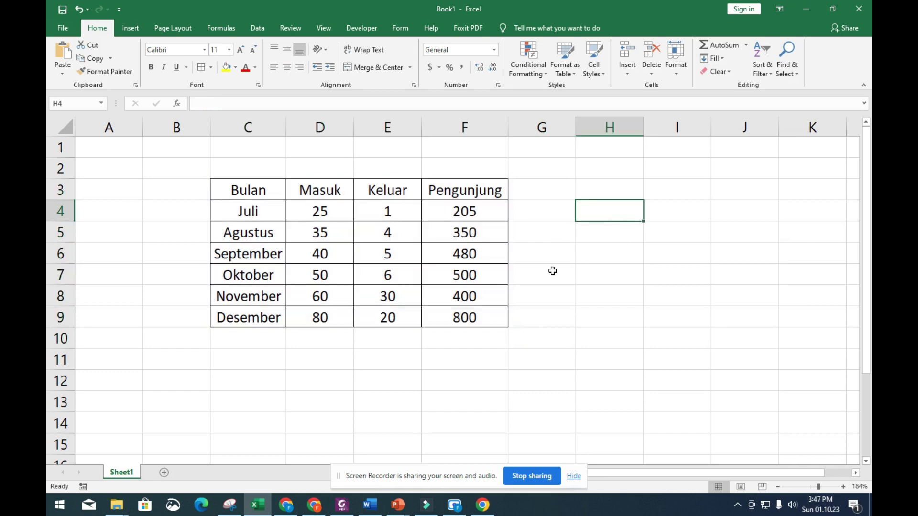
{"action": "left_click_drag", "start_coordinate": [235, 186], "coordinate": [462, 324]}
{"action": "left_click", "coordinate": [603, 258]}
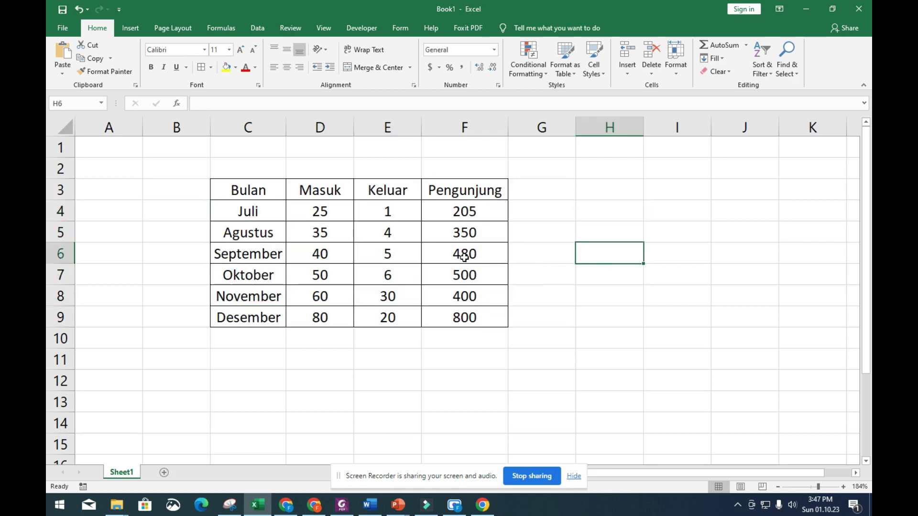
Step: Try to open the full chart type chooser with only an empty cell outside the table selected
{"action": "left_click", "coordinate": [855, 473]}
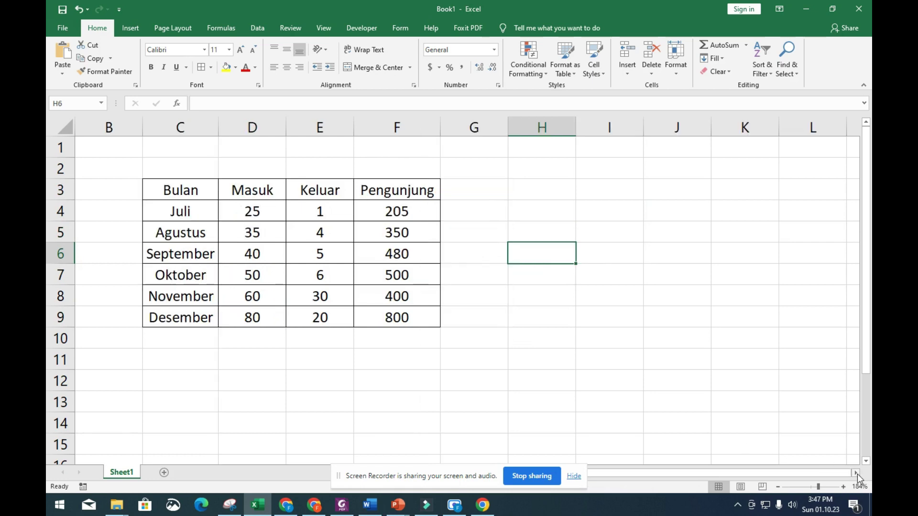
{"action": "left_click", "coordinate": [856, 473]}
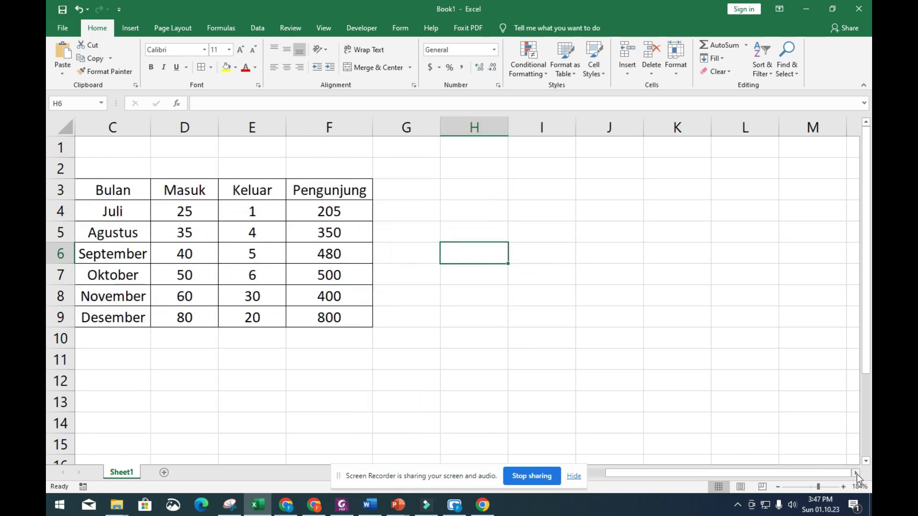
{"action": "left_click", "coordinate": [136, 32]}
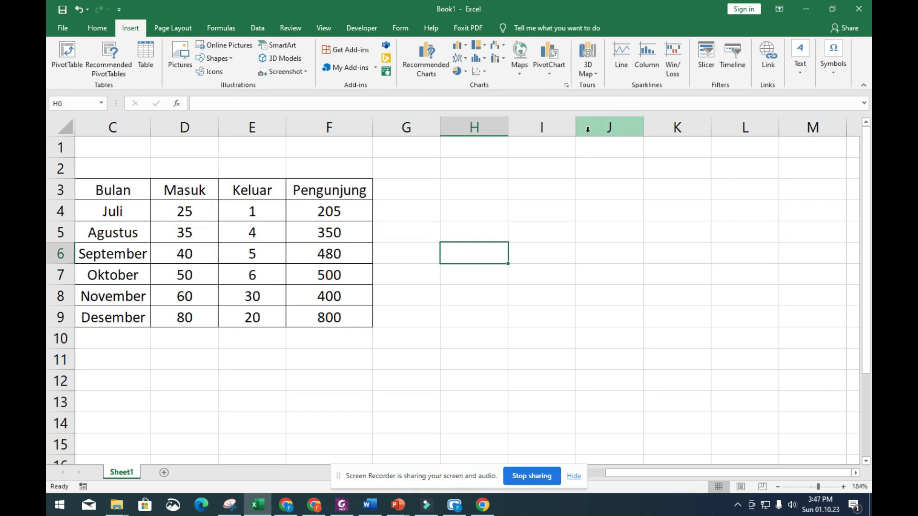
{"action": "left_click", "coordinate": [566, 85]}
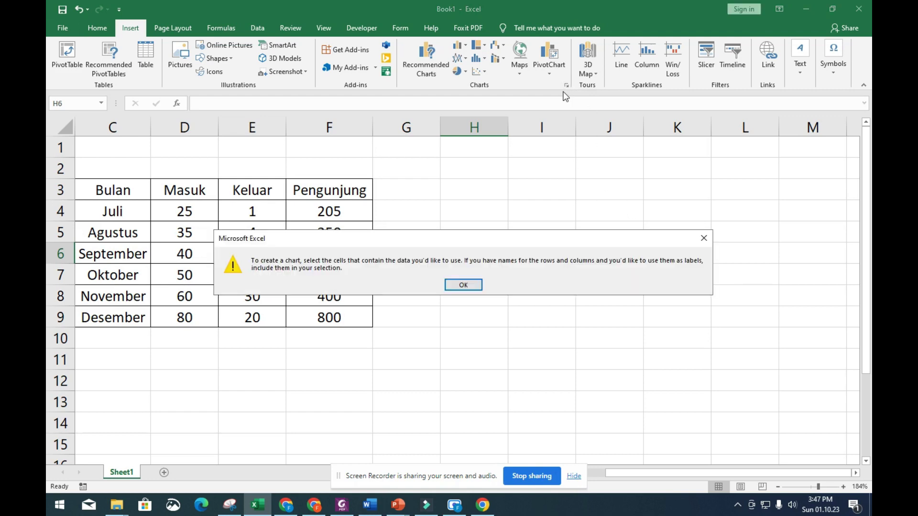
{"action": "left_click", "coordinate": [466, 285]}
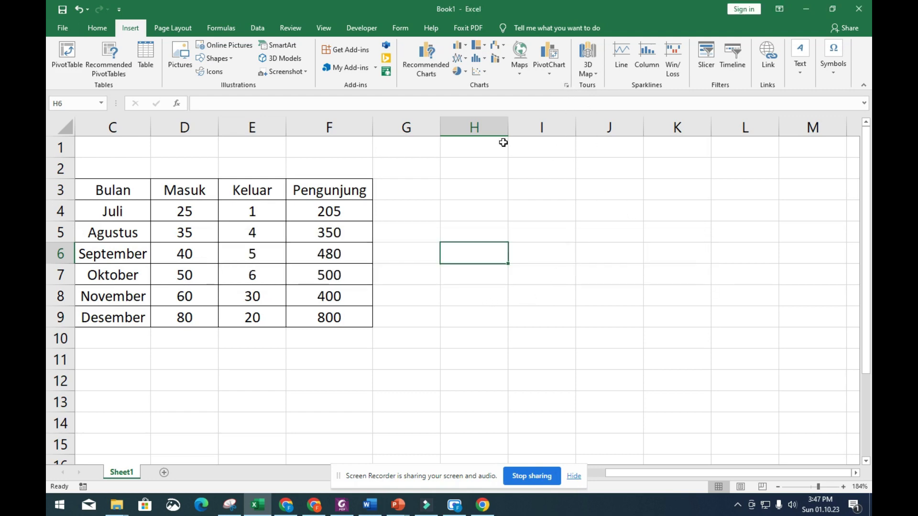
Step: Insert a 2-D 100% stacked bar chart without source data, shrink it and place it beside the table
{"action": "left_click", "coordinate": [457, 47]}
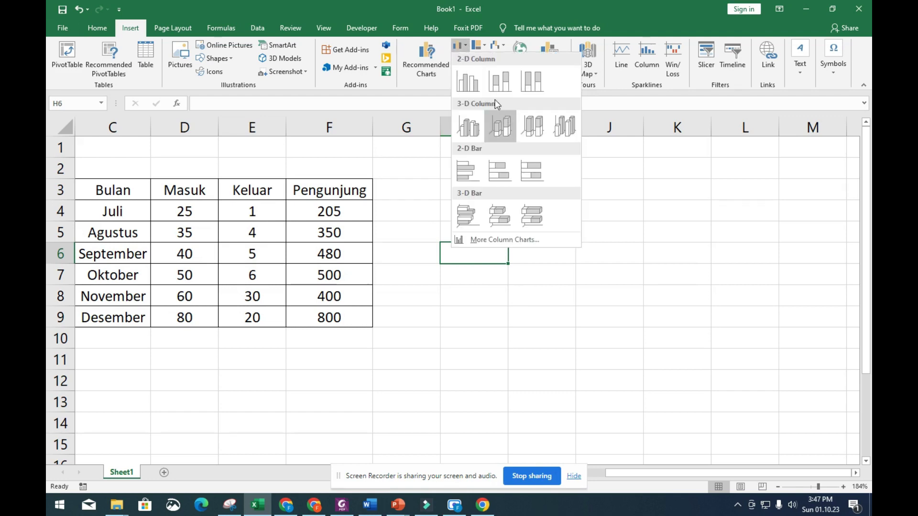
{"action": "left_click", "coordinate": [545, 173]}
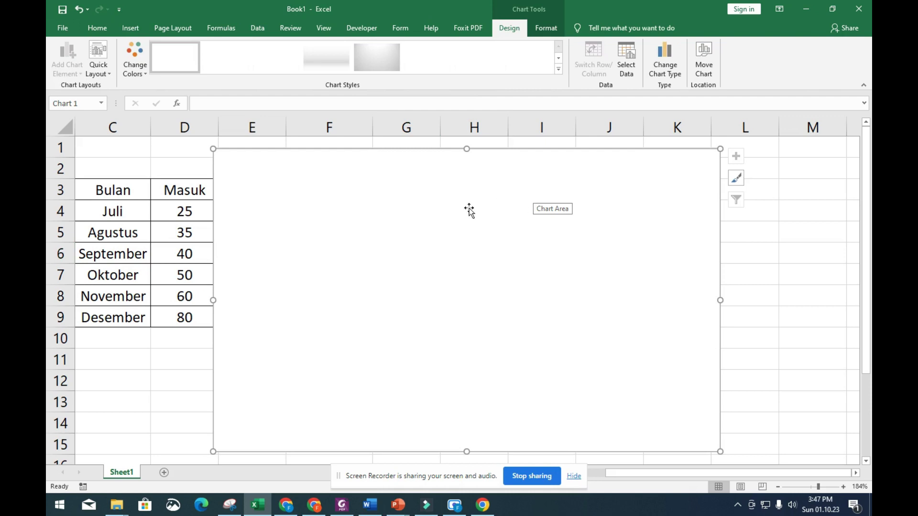
{"action": "left_click_drag", "start_coordinate": [481, 211], "coordinate": [652, 208]}
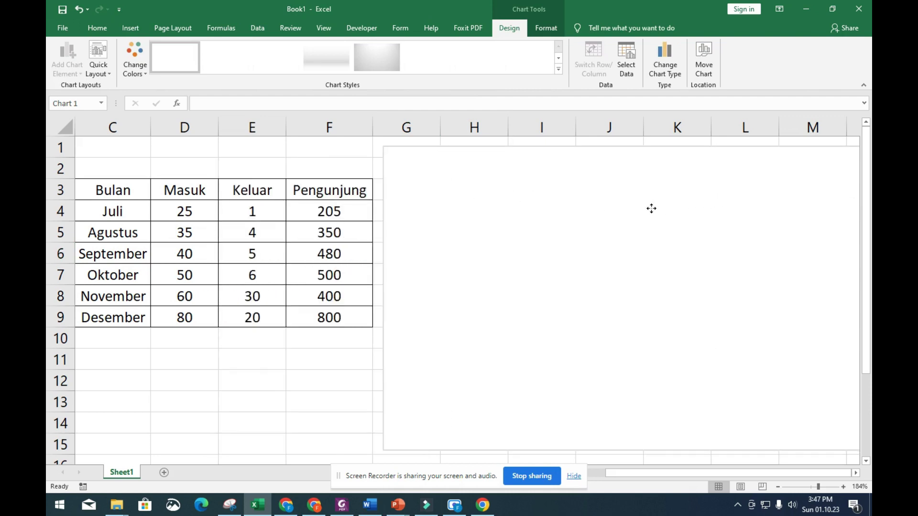
{"action": "left_click_drag", "start_coordinate": [381, 148], "coordinate": [537, 240]}
{"action": "left_click_drag", "start_coordinate": [795, 313], "coordinate": [639, 282]}
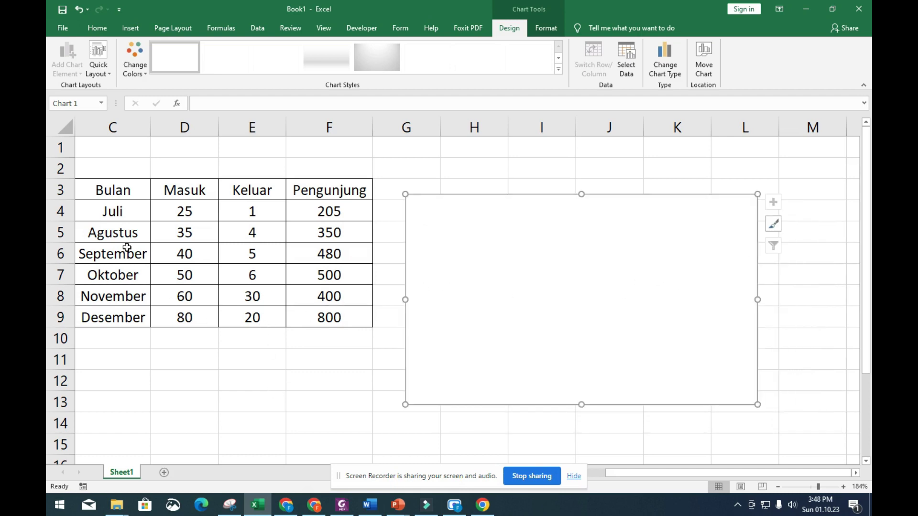
Step: Select the Bulan and Pengunjung columns including their headers, and delete the blank chart beside the table
{"action": "left_click_drag", "start_coordinate": [104, 196], "coordinate": [138, 311]}
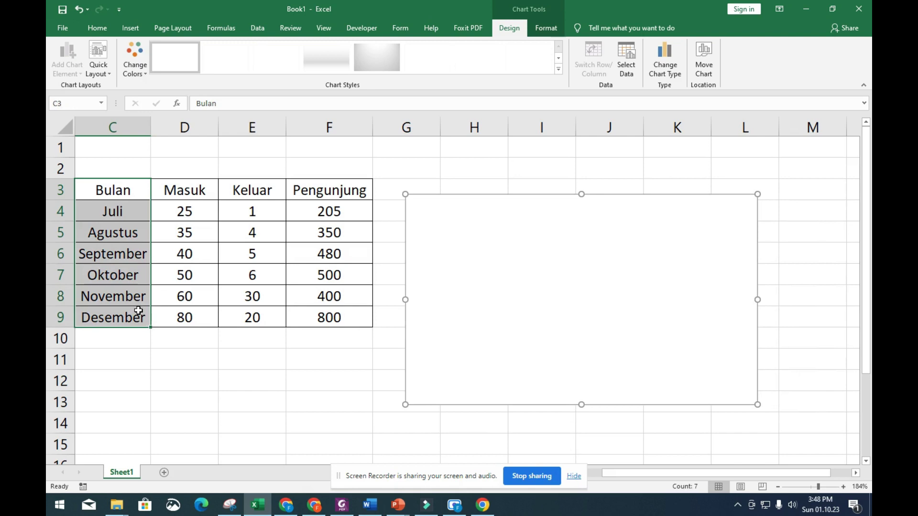
{"action": "left_click_drag", "start_coordinate": [321, 190], "coordinate": [337, 317]}
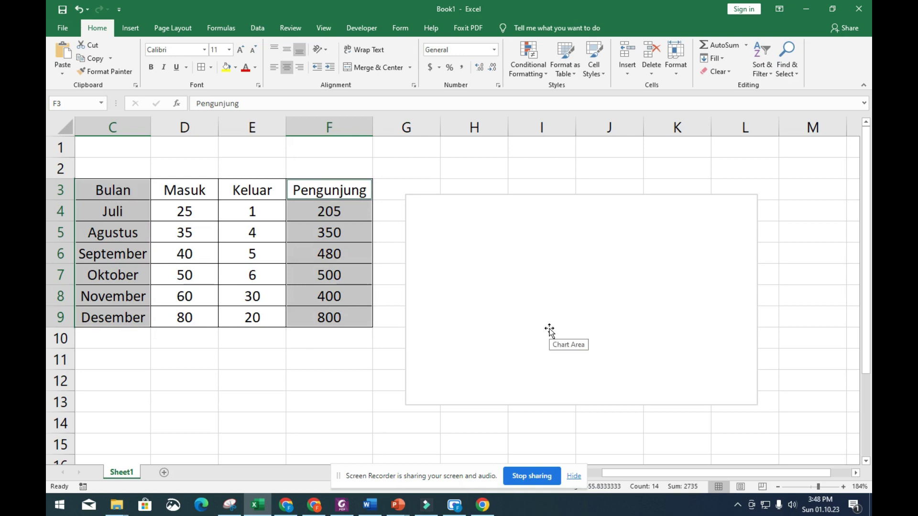
{"action": "left_click", "coordinate": [537, 310]}
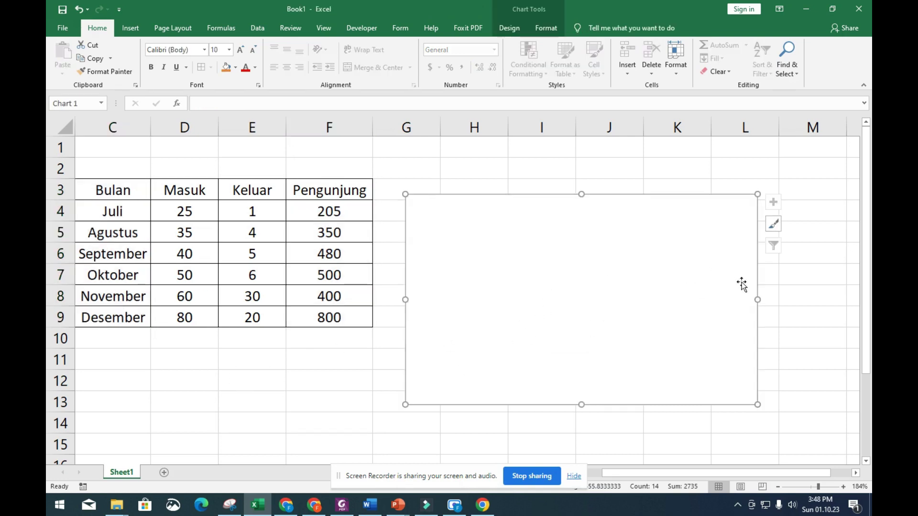
{"action": "key", "text": "Delete"}
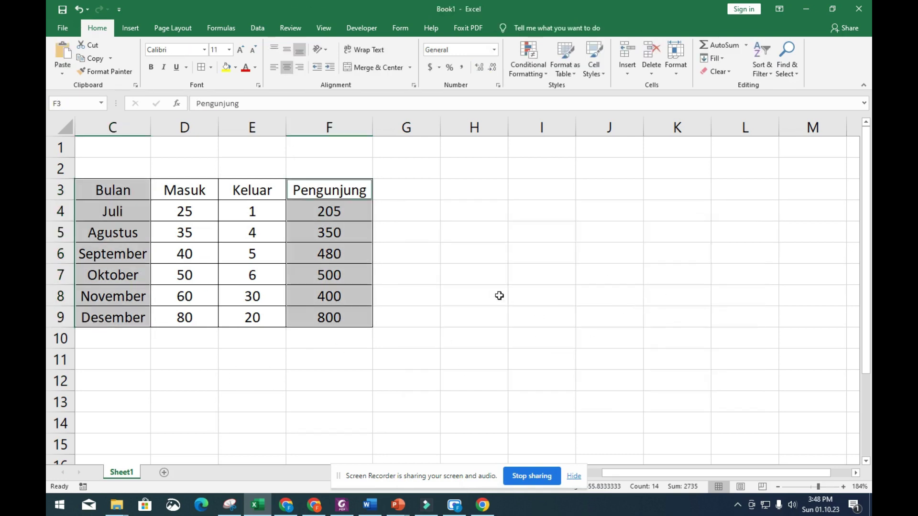
{"action": "left_click", "coordinate": [531, 266]}
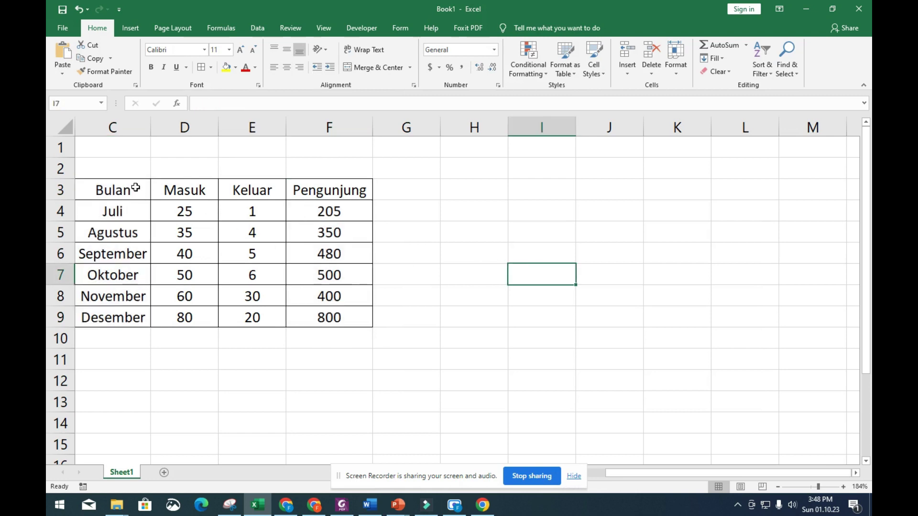
Step: Insert a basic Line chart of C3:F9 with the months along the horizontal axis, shrink it and place it beside the table
{"action": "left_click_drag", "start_coordinate": [117, 190], "coordinate": [339, 313]}
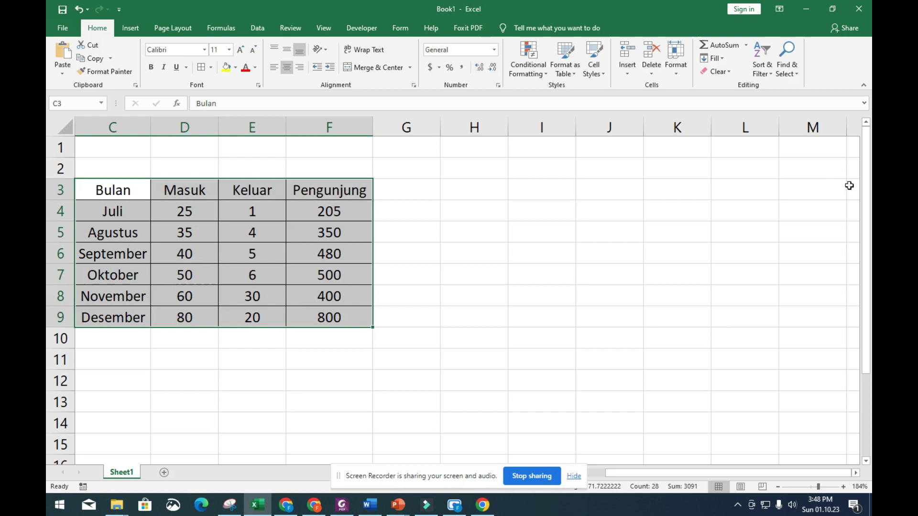
{"action": "left_click", "coordinate": [131, 29]}
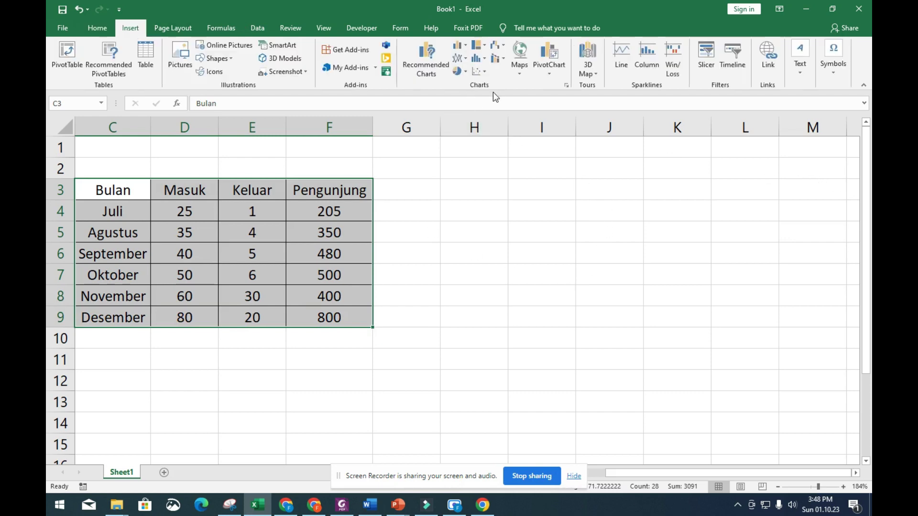
{"action": "left_click", "coordinate": [565, 86]}
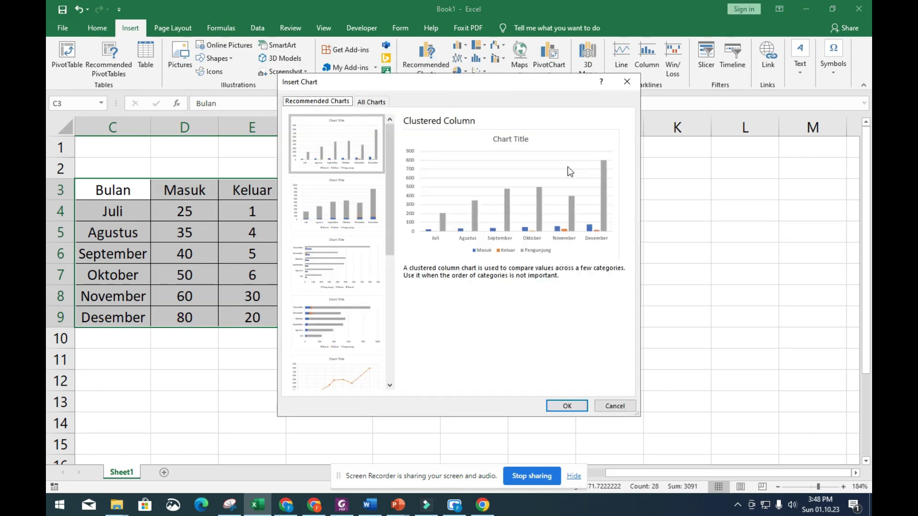
{"action": "left_click_drag", "start_coordinate": [507, 78], "coordinate": [526, 130]}
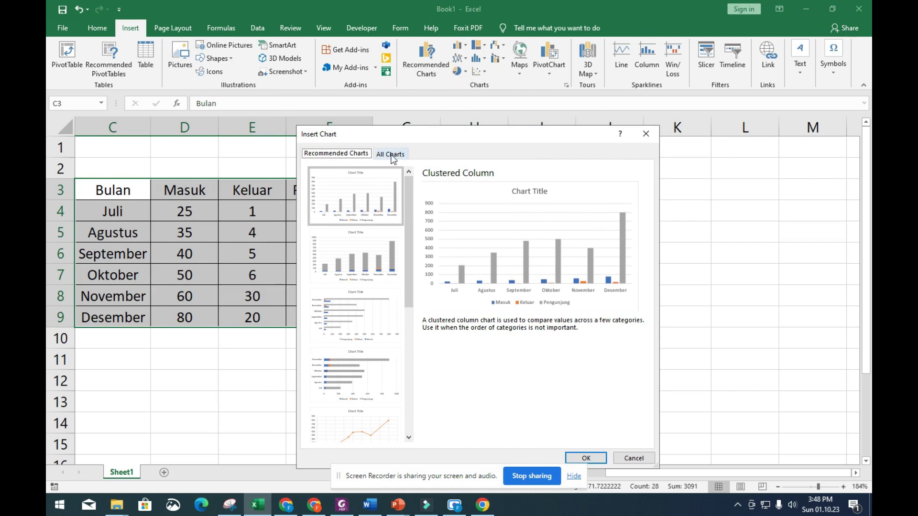
{"action": "left_click_drag", "start_coordinate": [479, 135], "coordinate": [488, 88]}
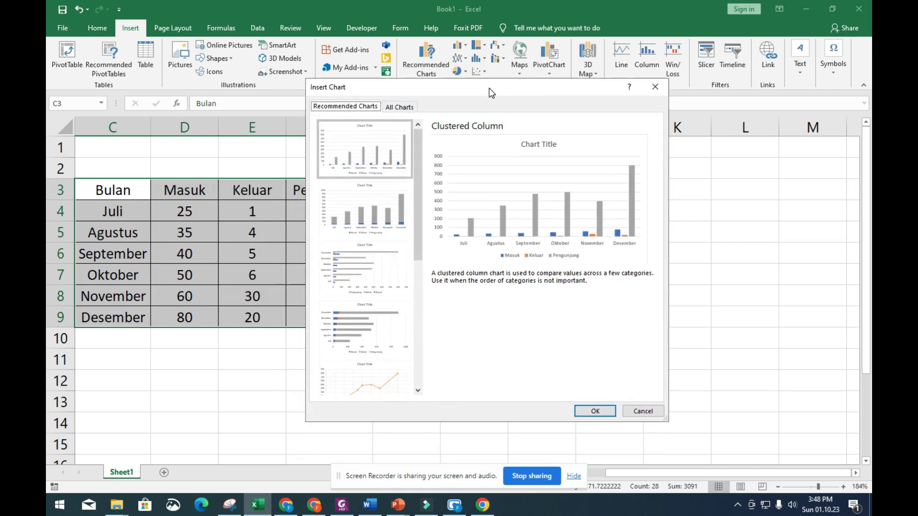
{"action": "left_click", "coordinate": [404, 111]}
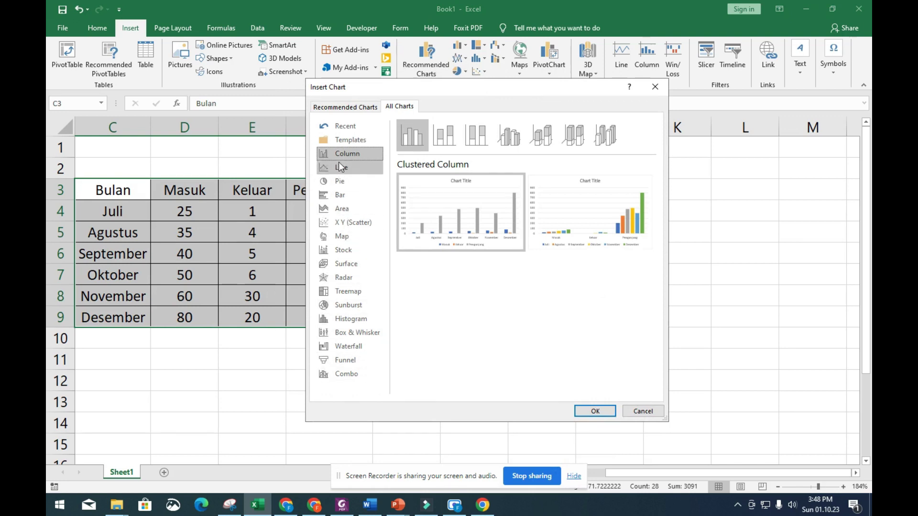
{"action": "left_click", "coordinate": [365, 167]}
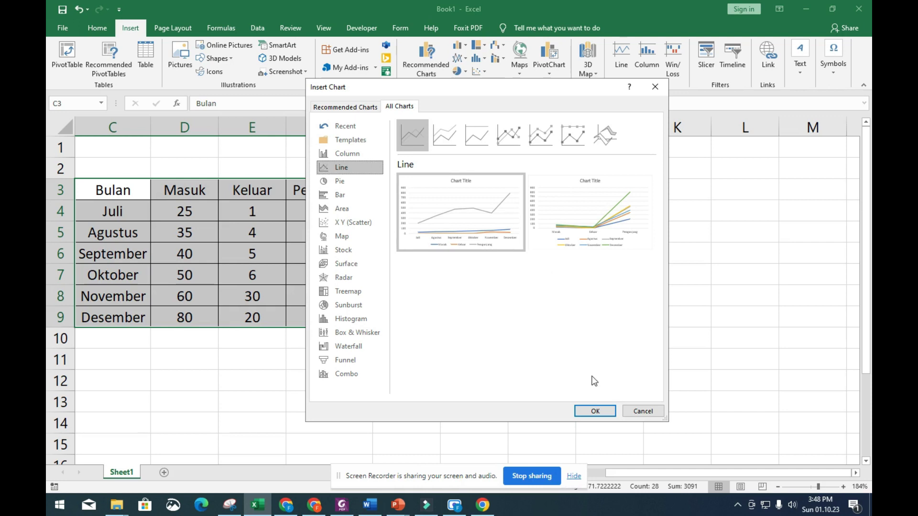
{"action": "mouse_move", "coordinate": [472, 240]}
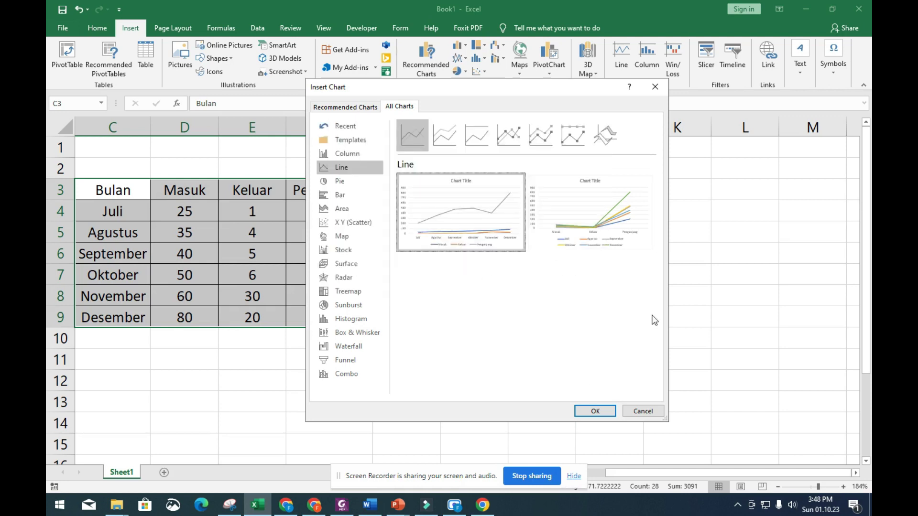
{"action": "left_click", "coordinate": [597, 410]}
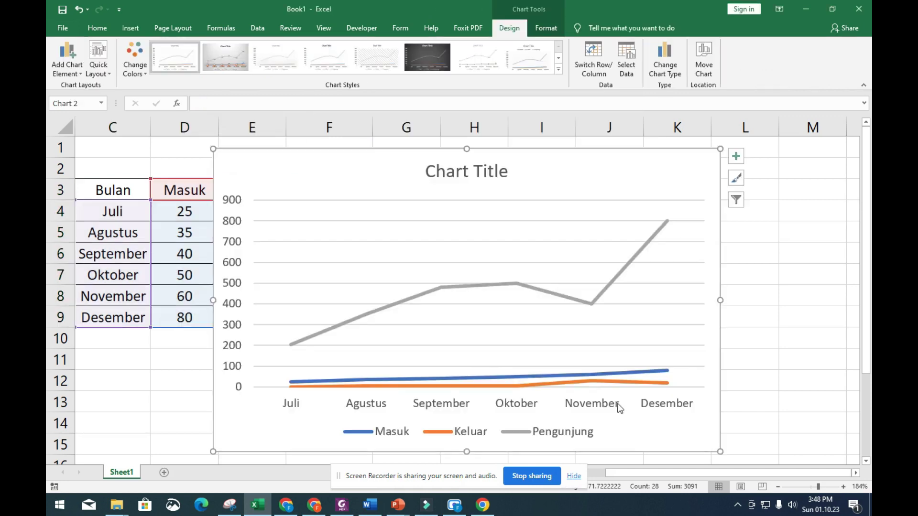
{"action": "left_click_drag", "start_coordinate": [720, 149], "coordinate": [655, 203]}
{"action": "left_click_drag", "start_coordinate": [497, 232], "coordinate": [679, 192]}
Step: Replace the line chart's placeholder title with DATA WISATA PT INDAH ABADI
{"action": "left_click", "coordinate": [605, 188]}
{"action": "left_click", "coordinate": [605, 187]}
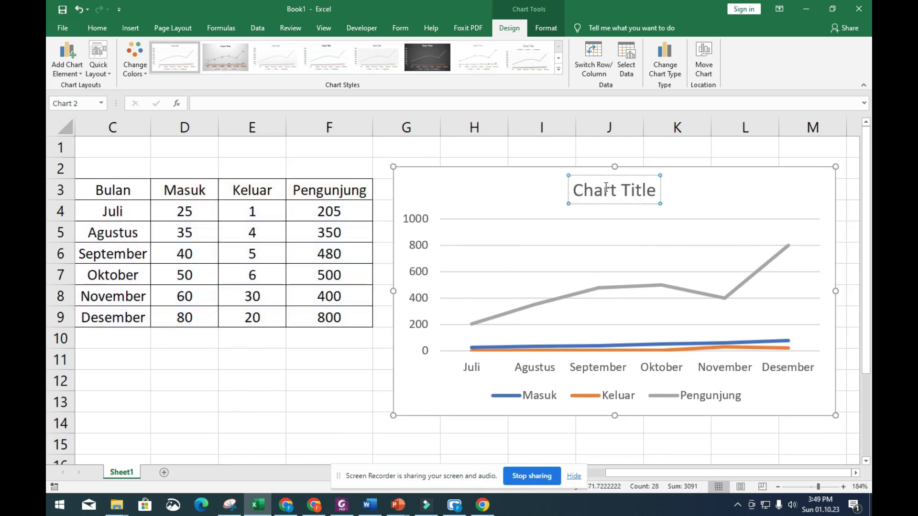
{"action": "triple_click", "coordinate": [606, 189]}
{"action": "type", "text": "DA"}
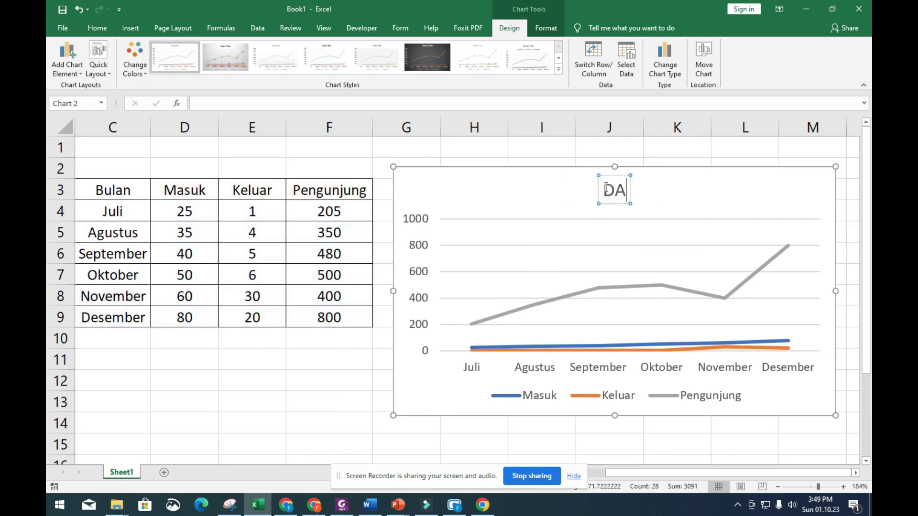
{"action": "type", "text": "TA WISATA"}
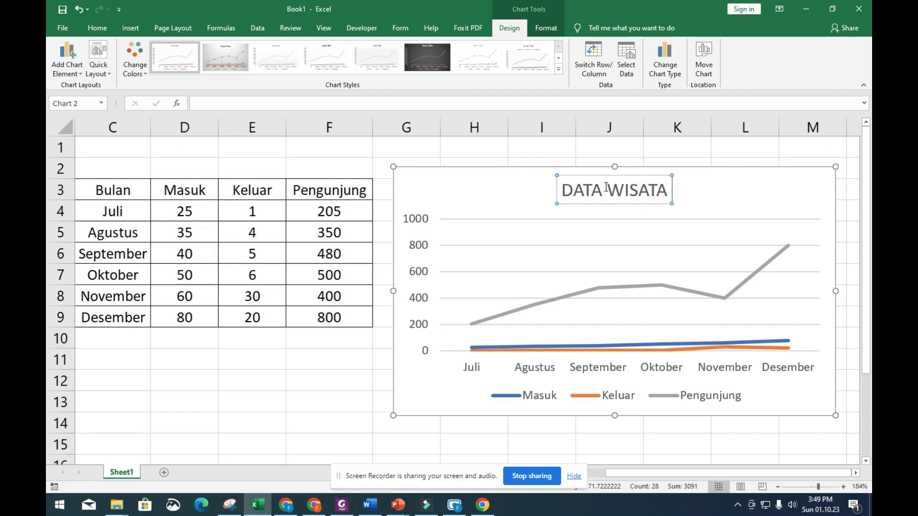
{"action": "type", "text": " PT"}
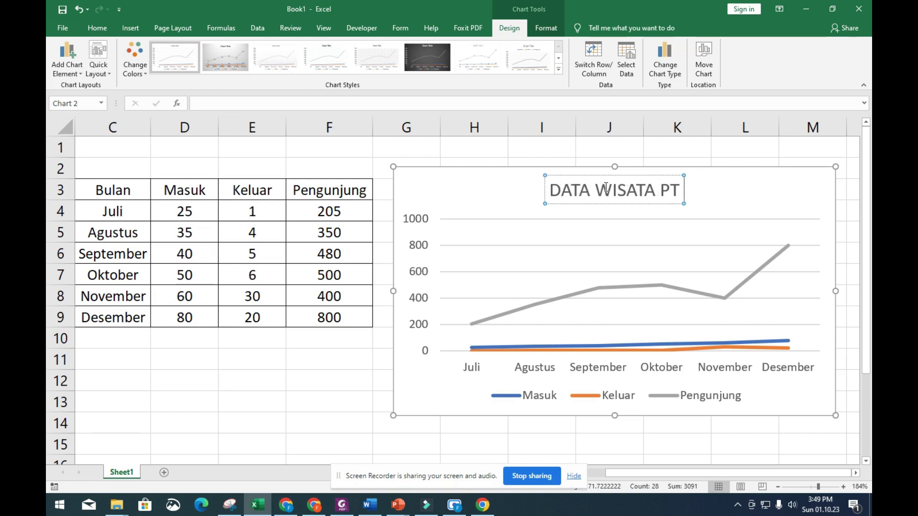
{"action": "type", "text": " INDAG"}
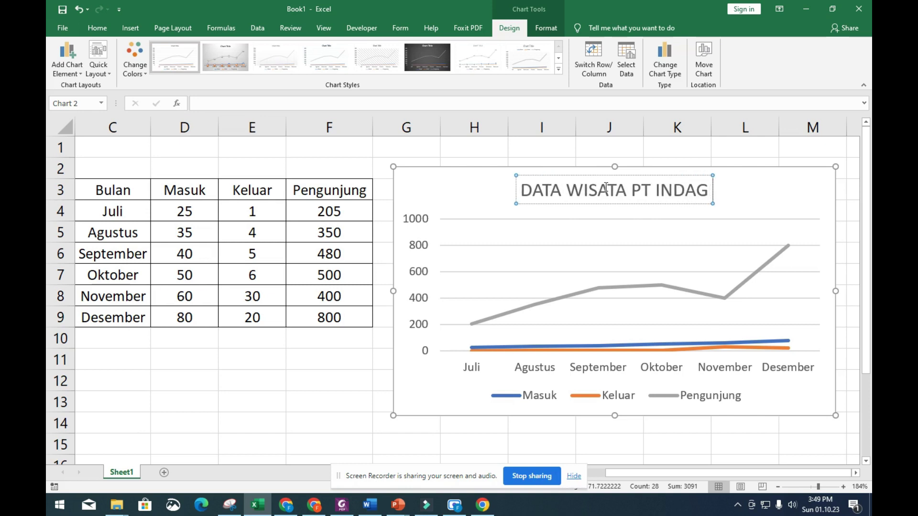
{"action": "key", "text": "BackSpace"}
{"action": "type", "text": "H ABADI"}
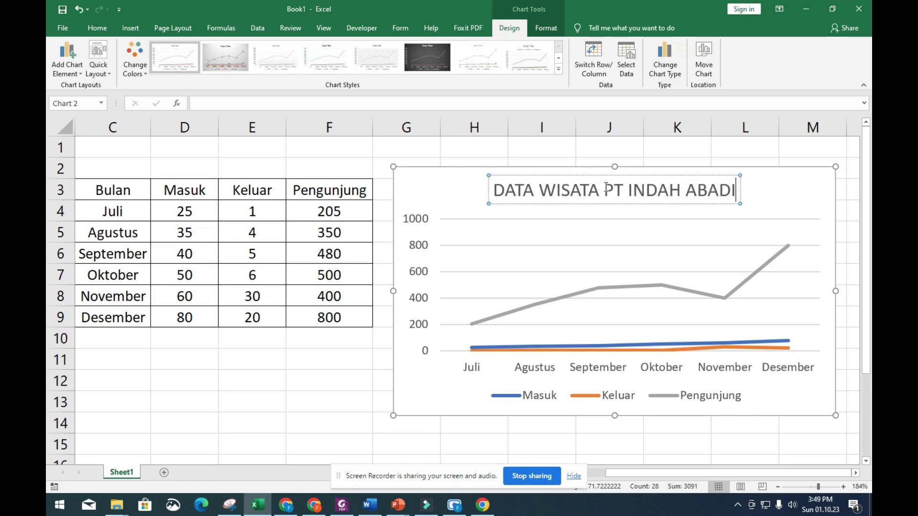
{"action": "left_click", "coordinate": [447, 201]}
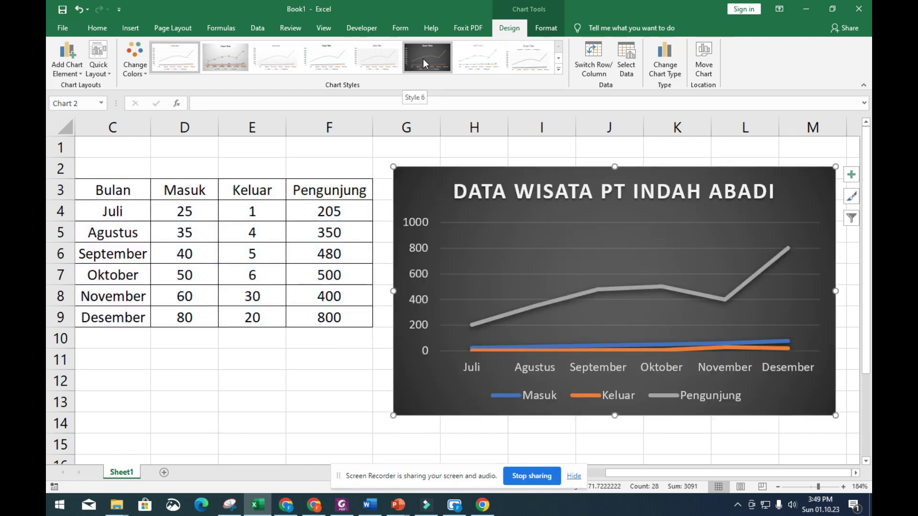
Step: Apply chart Style 6 to the line chart and shrink the chart slightly from its upper-right corner
{"action": "left_click", "coordinate": [422, 59]}
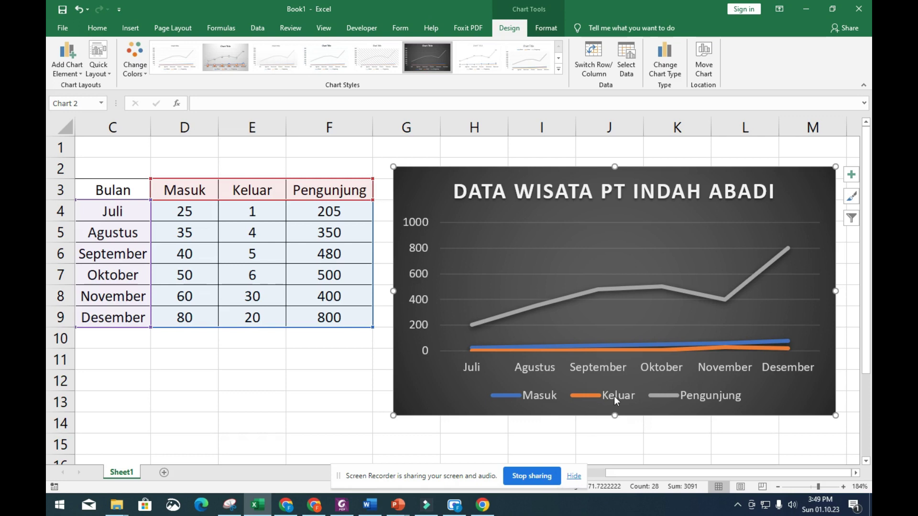
{"action": "left_click", "coordinate": [851, 219]}
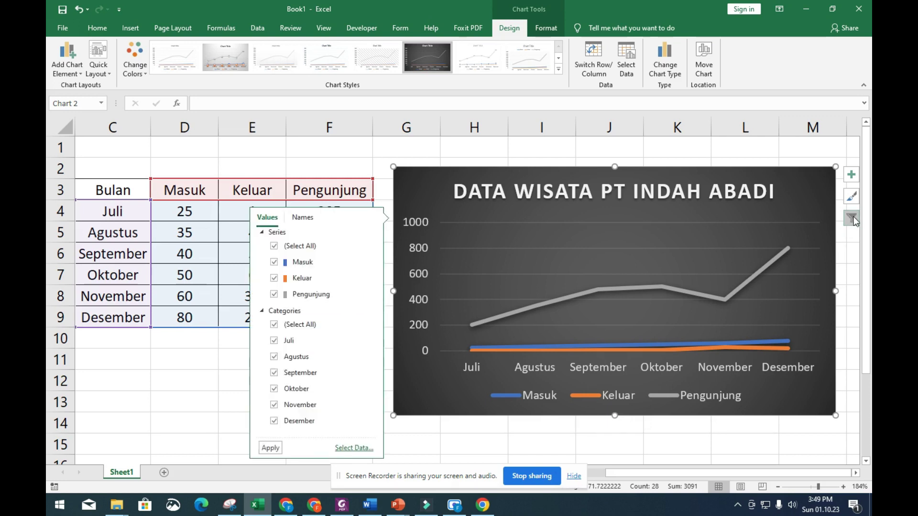
{"action": "left_click", "coordinate": [802, 175]}
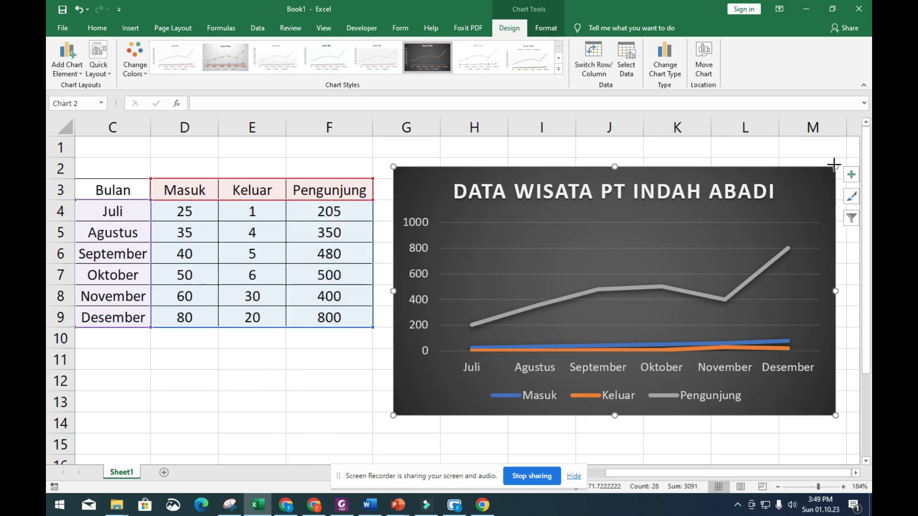
{"action": "left_click_drag", "start_coordinate": [802, 174], "coordinate": [803, 174]}
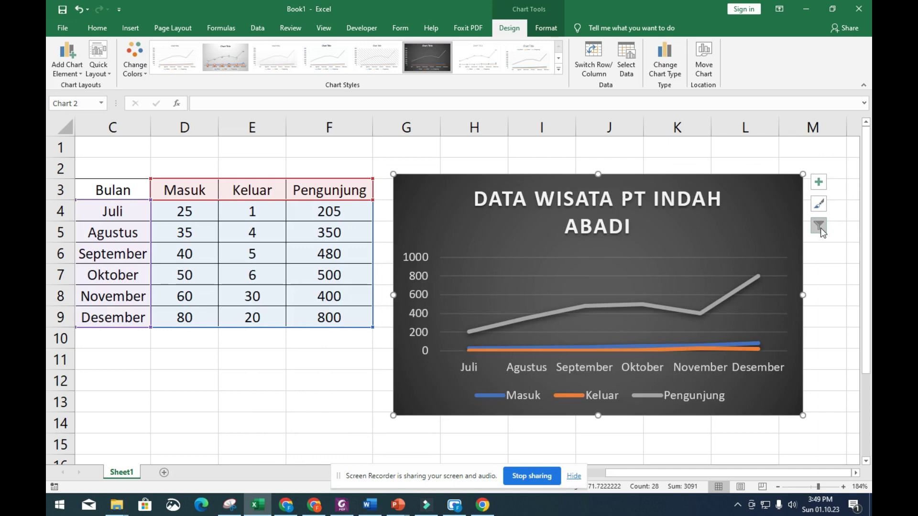
Step: Filter the Masuk and Keluar series out of the line chart, keeping Pengunjung and all months
{"action": "left_click", "coordinate": [820, 231]}
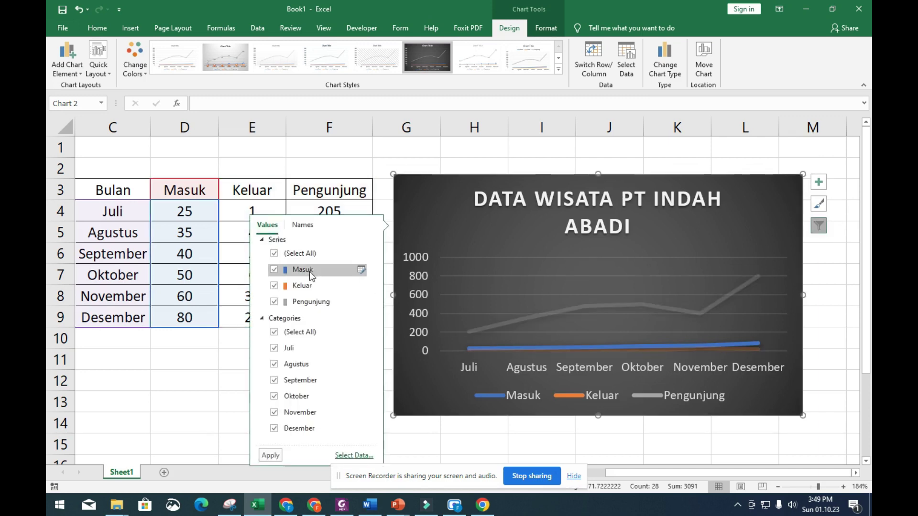
{"action": "left_click", "coordinate": [274, 270]}
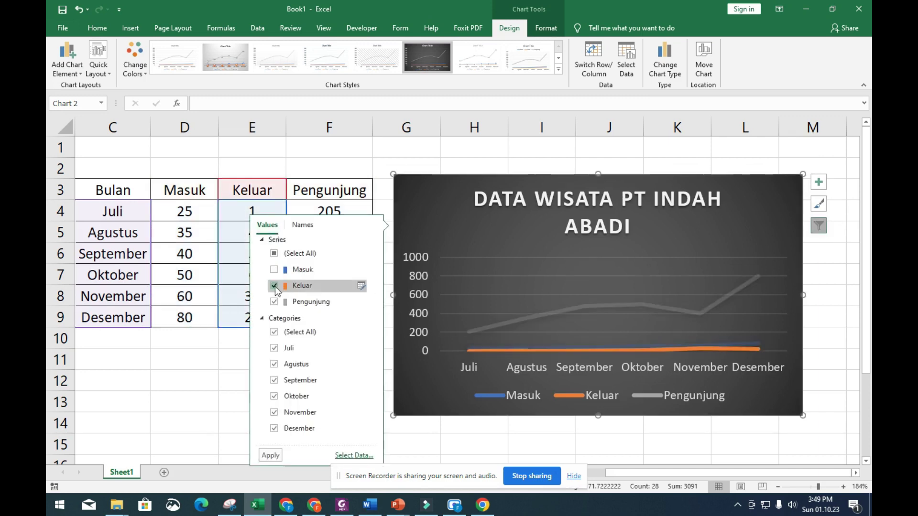
{"action": "left_click", "coordinate": [274, 286]}
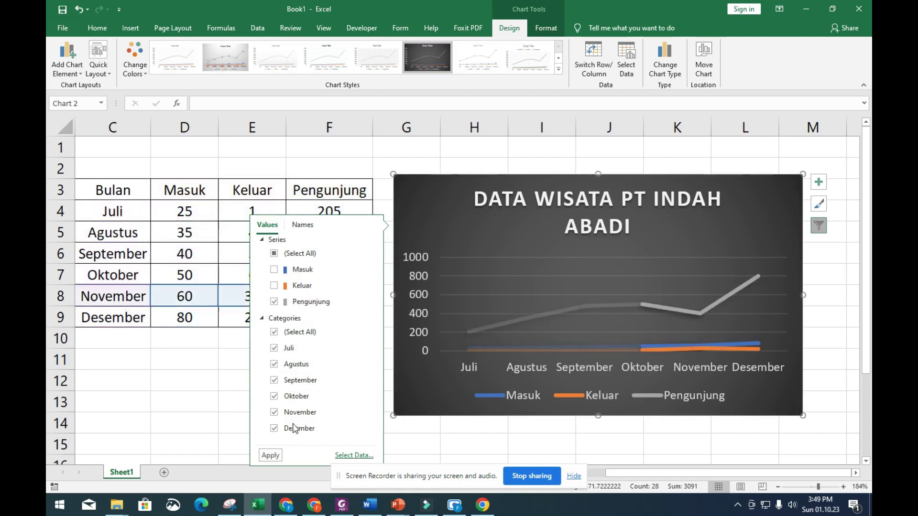
{"action": "left_click", "coordinate": [270, 456]}
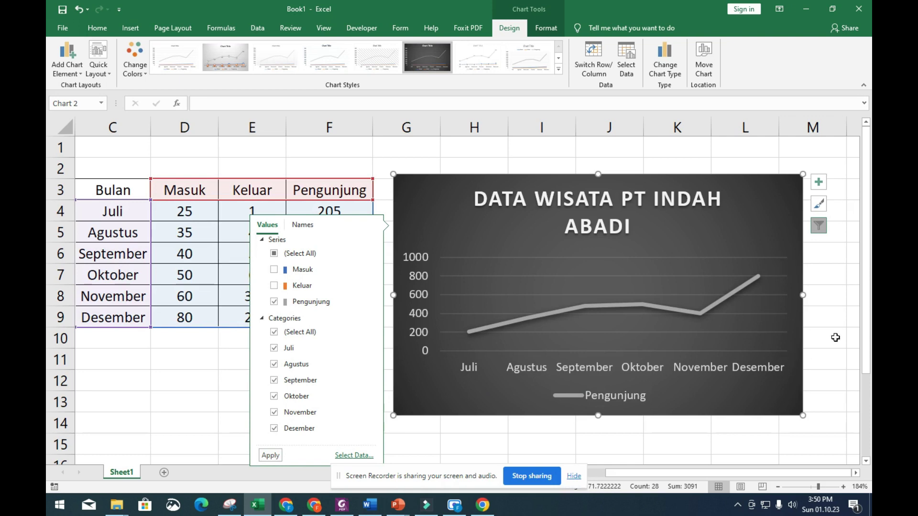
{"action": "left_click", "coordinate": [832, 295]}
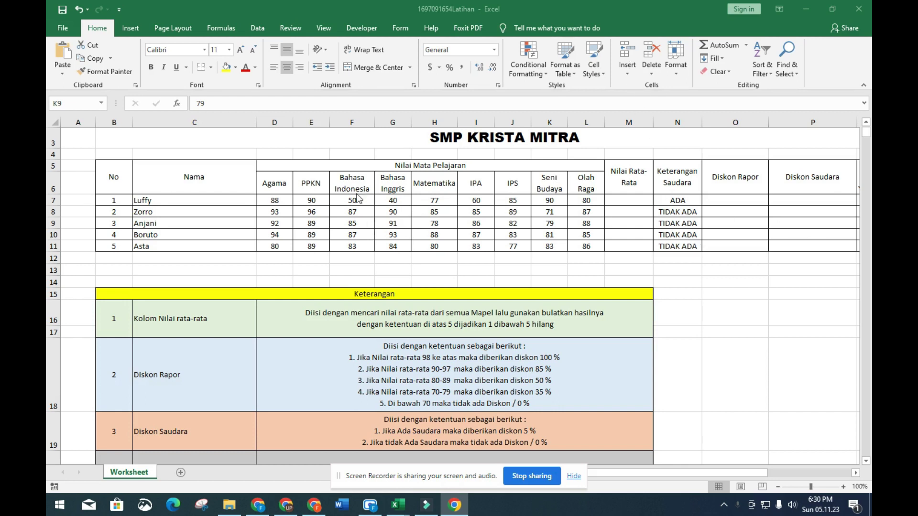
{"action": "left_click", "coordinate": [870, 125]}
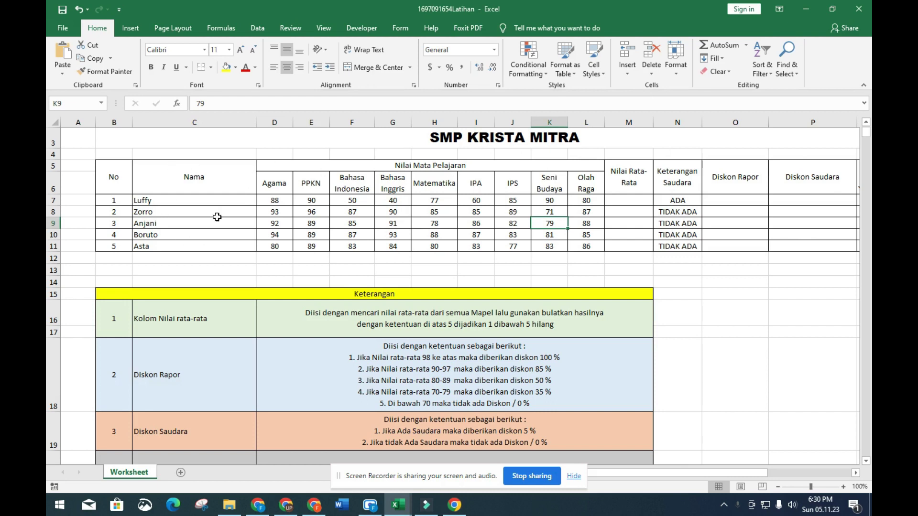
{"action": "left_click_drag", "start_coordinate": [256, 123], "coordinate": [206, 123]}
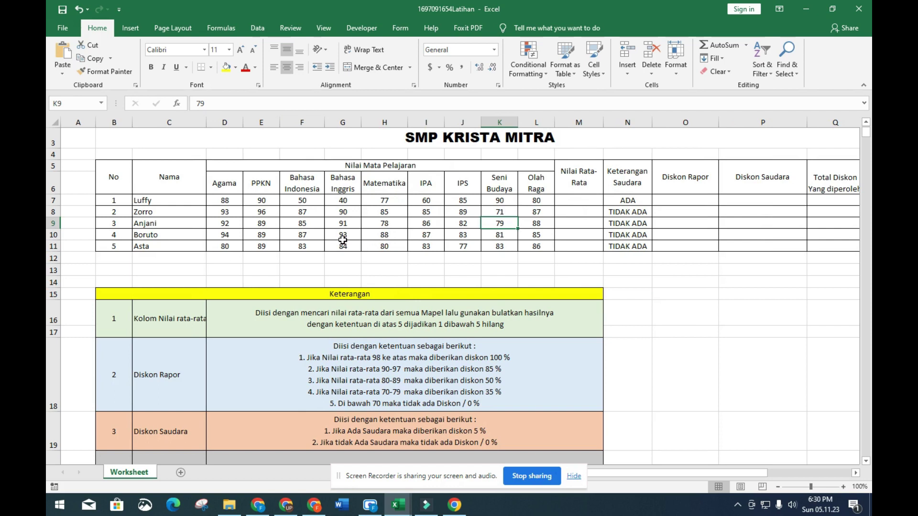
{"action": "left_click_drag", "start_coordinate": [183, 200], "coordinate": [180, 247]}
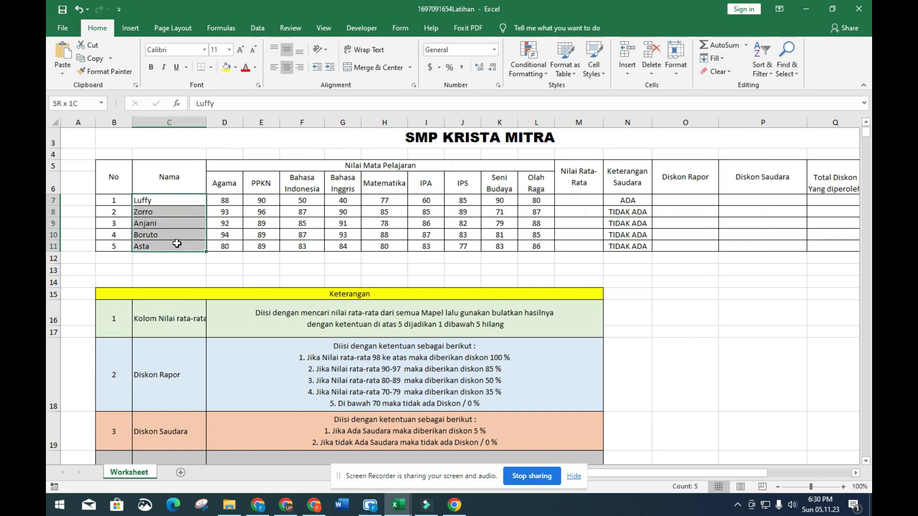
{"action": "left_click", "coordinate": [285, 69]}
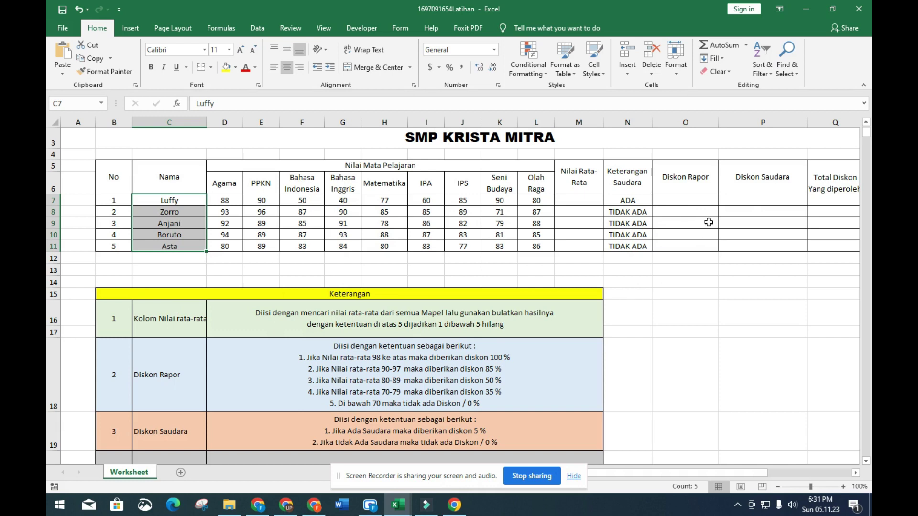
Step: Examine the Keterangan rules for the average score, Diskon Rapor, Diskon Saudara and total discount against the table columns
{"action": "left_click", "coordinate": [260, 313]}
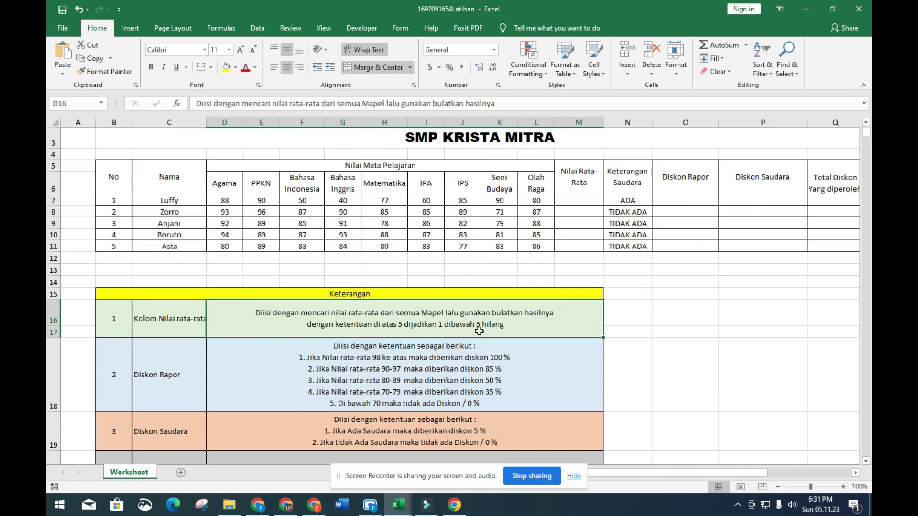
{"action": "left_click_drag", "start_coordinate": [573, 174], "coordinate": [575, 249]}
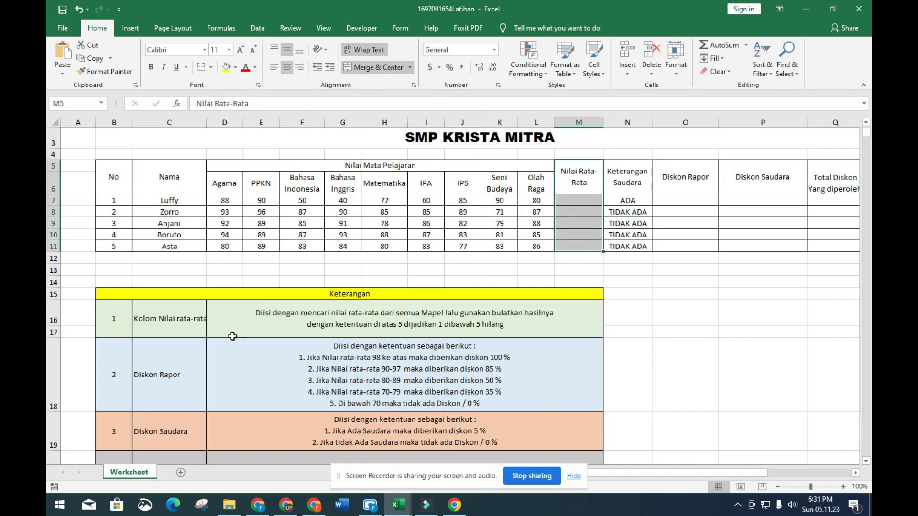
{"action": "left_click", "coordinate": [247, 324]}
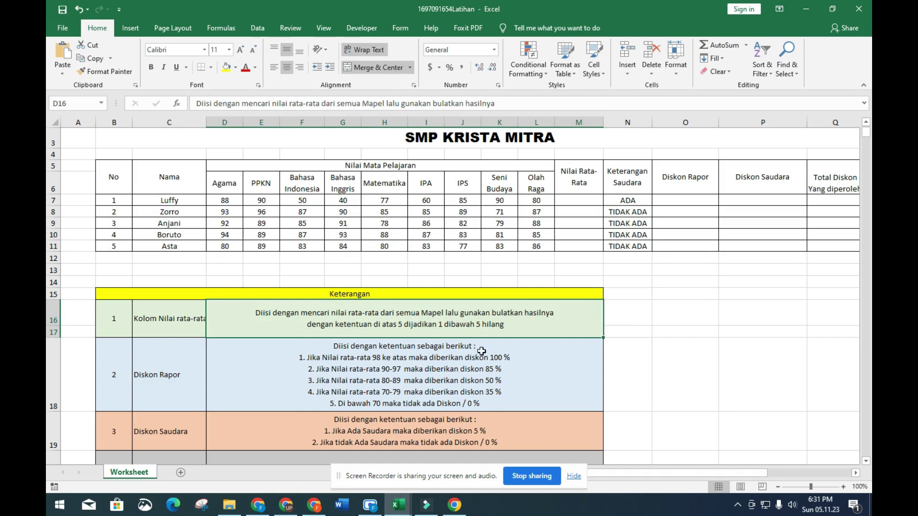
{"action": "scroll", "coordinate": [344, 353], "scroll_direction": "down", "scroll_amount": 1}
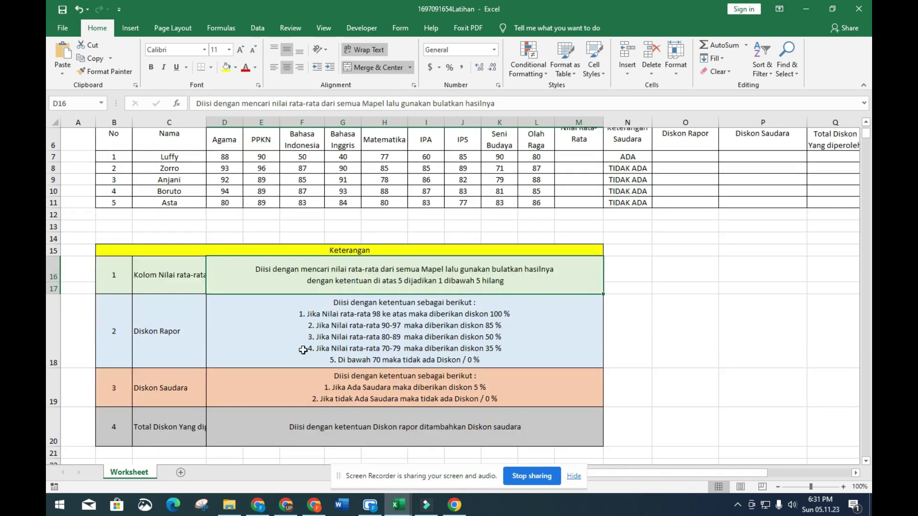
{"action": "left_click", "coordinate": [257, 329]}
{"action": "left_click_drag", "start_coordinate": [257, 329], "coordinate": [287, 340]}
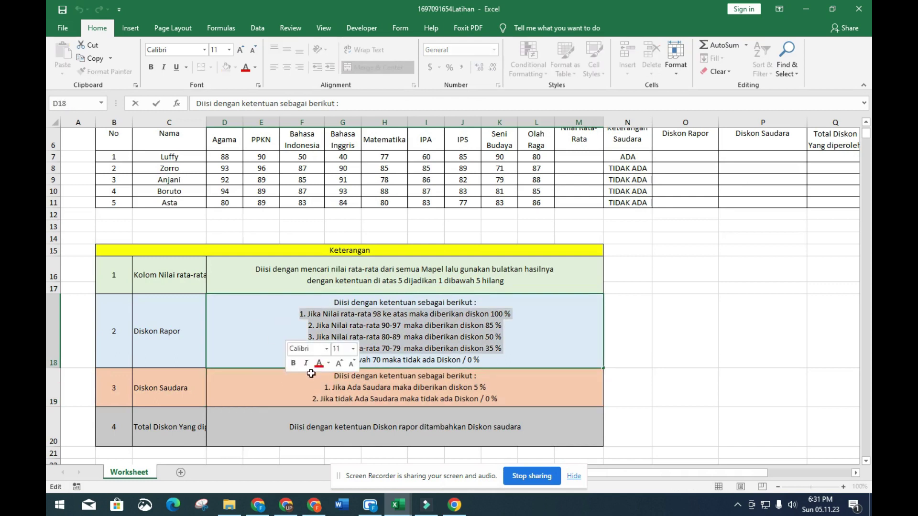
{"action": "left_click", "coordinate": [716, 333]}
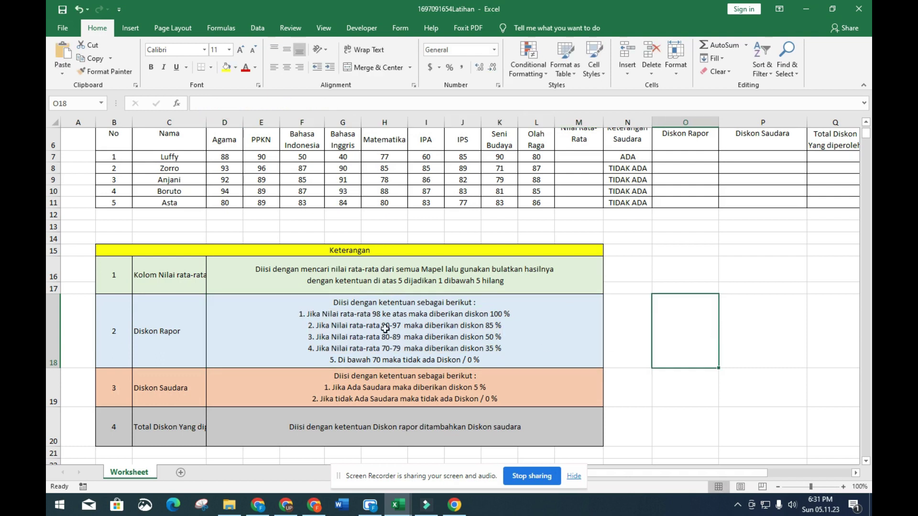
{"action": "left_click", "coordinate": [244, 419]}
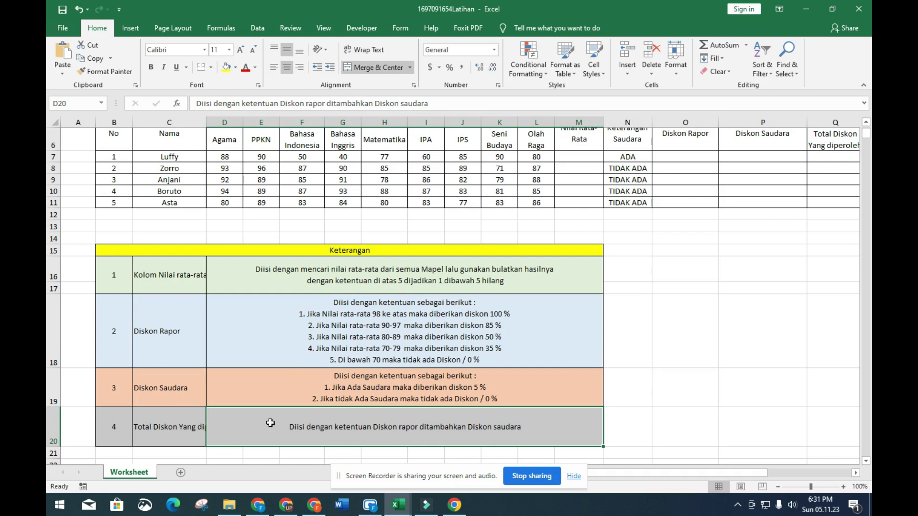
Step: Widen column C to fit the Keterangan labels and turn on text wrapping for C20
{"action": "left_click_drag", "start_coordinate": [206, 123], "coordinate": [237, 122]}
{"action": "left_click", "coordinate": [157, 424]}
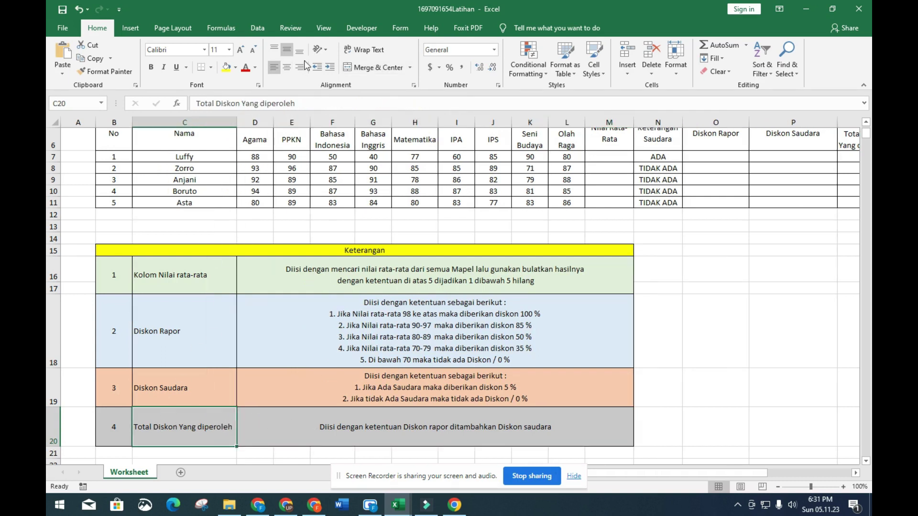
{"action": "left_click", "coordinate": [369, 51]}
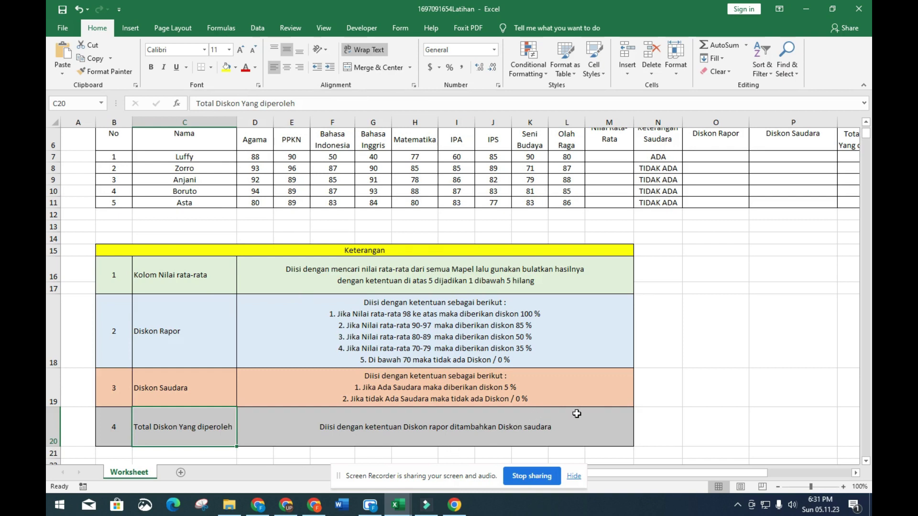
Step: Enter =AVERAGE(D7:L7) in the first student's Nilai Rata-Rata cell, M7, and fill the formula down to M11
{"action": "scroll", "coordinate": [576, 414], "scroll_direction": "up", "scroll_amount": 1}
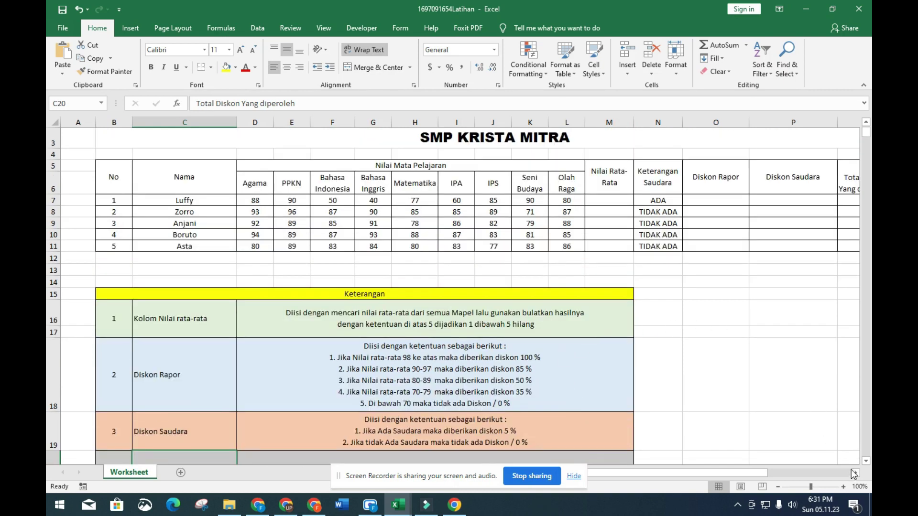
{"action": "left_click", "coordinate": [856, 473]}
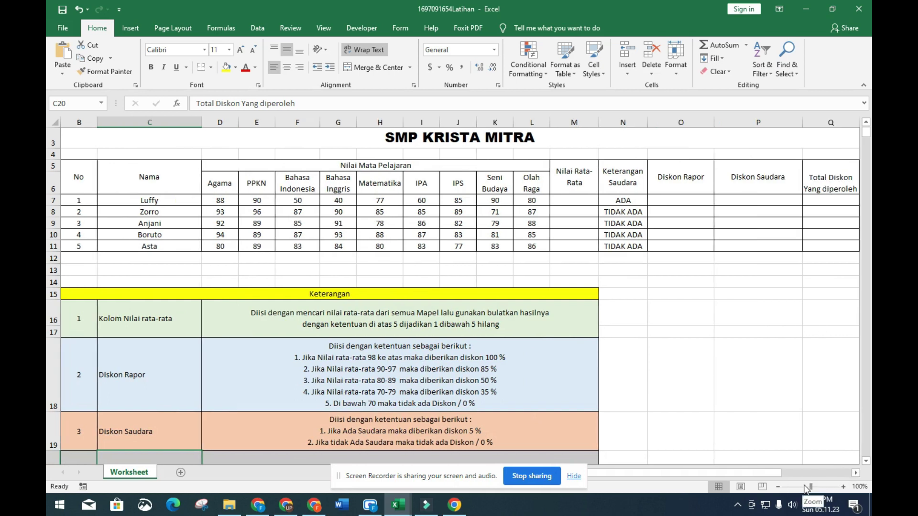
{"action": "left_click", "coordinate": [576, 193]}
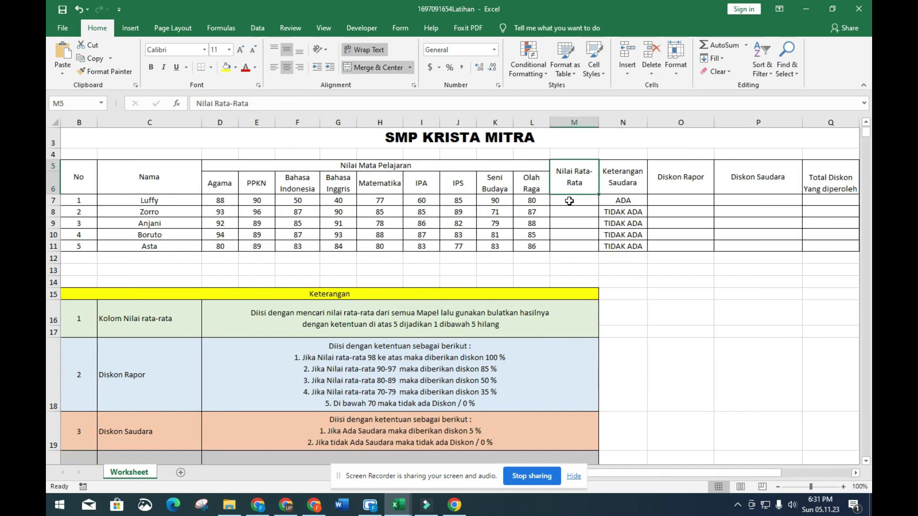
{"action": "left_click", "coordinate": [569, 201]}
{"action": "type", "text": "="}
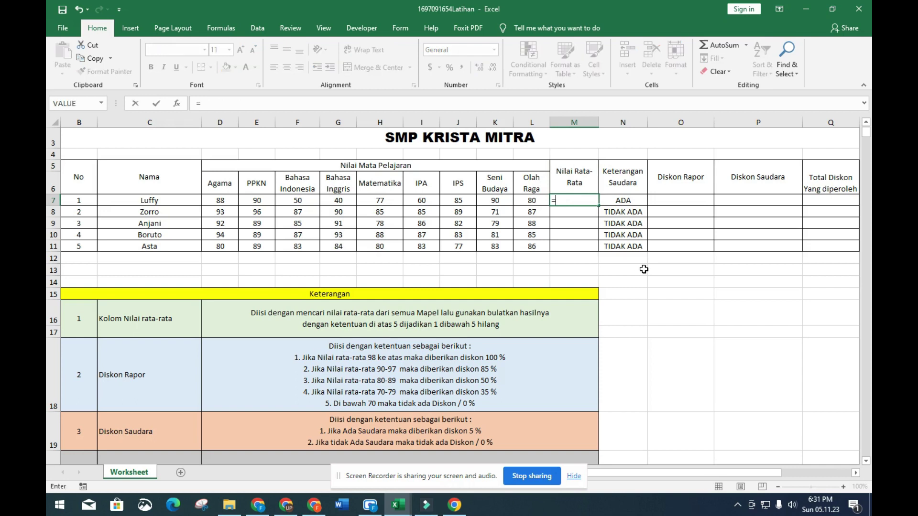
{"action": "type", "text": "aver"}
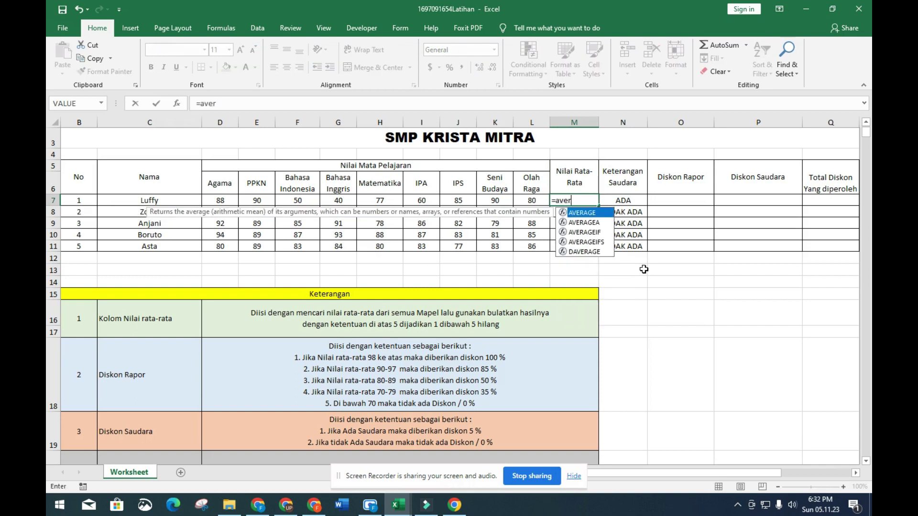
{"action": "type", "text": "age("}
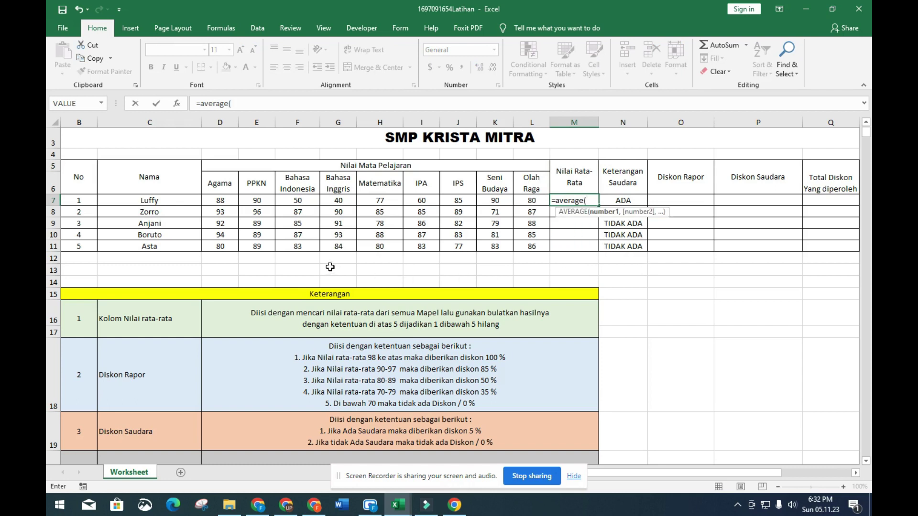
{"action": "left_click_drag", "start_coordinate": [210, 202], "coordinate": [533, 201]}
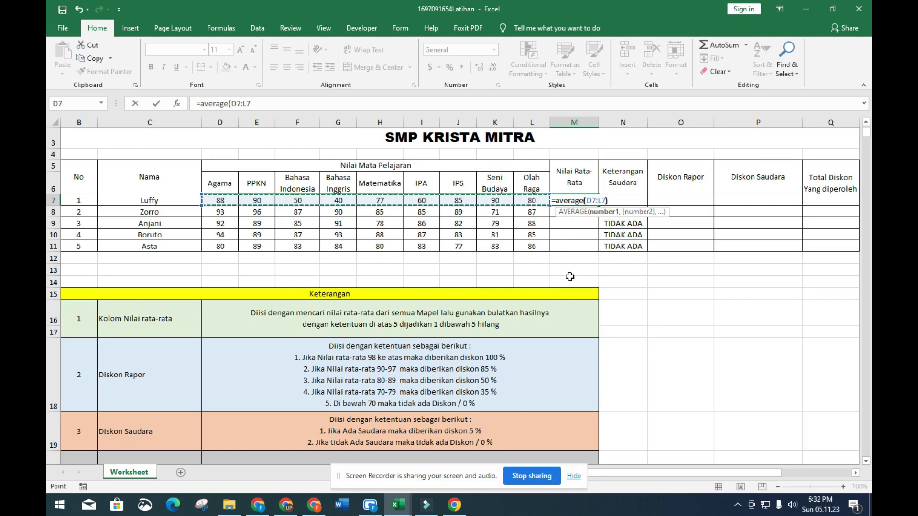
{"action": "type", "text": ")"}
{"action": "key", "text": "Return"}
{"action": "left_click", "coordinate": [579, 196]}
{"action": "left_click_drag", "start_coordinate": [599, 207], "coordinate": [598, 246]}
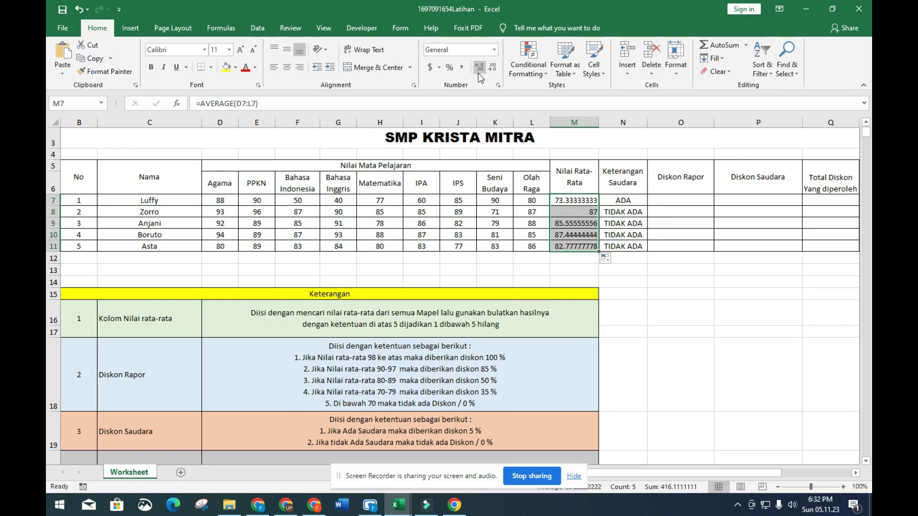
Step: Reduce the averages in M7:M11 to two decimal places and centre them horizontally
{"action": "left_click", "coordinate": [492, 68]}
{"action": "left_click", "coordinate": [493, 70]}
{"action": "left_click", "coordinate": [492, 70]}
{"action": "left_click", "coordinate": [492, 70]}
{"action": "left_click", "coordinate": [492, 70]}
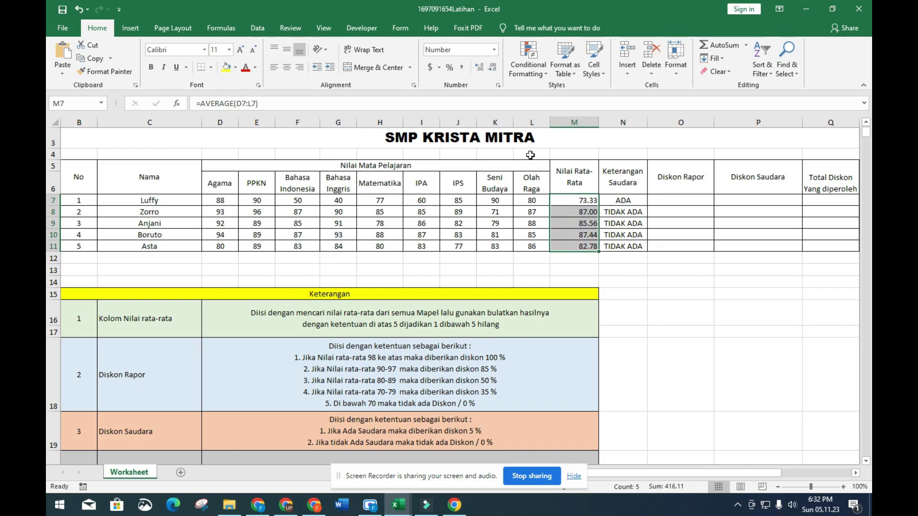
{"action": "left_click", "coordinate": [286, 67]}
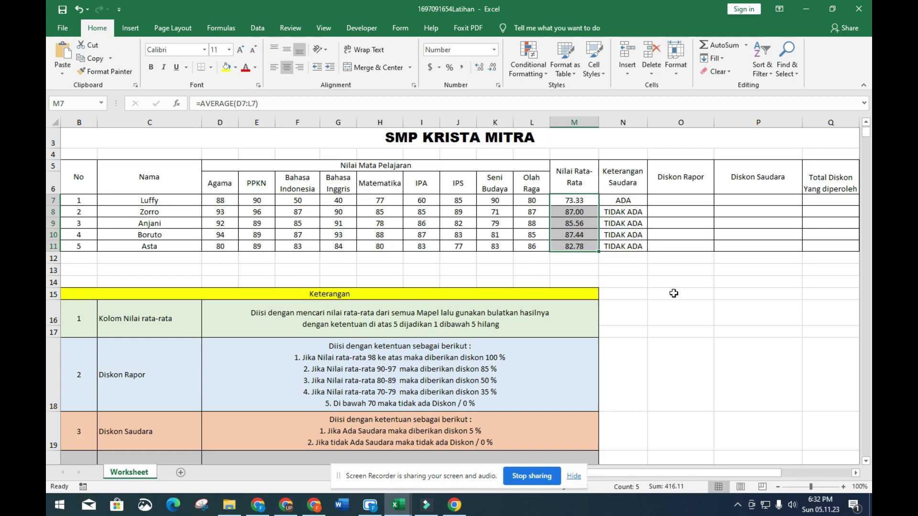
Step: Begin the first student's Diskon Rapor formula in O7 with =IF(M7<70,0%, for averages below 70
{"action": "scroll", "coordinate": [639, 341], "scroll_direction": "down", "scroll_amount": 1}
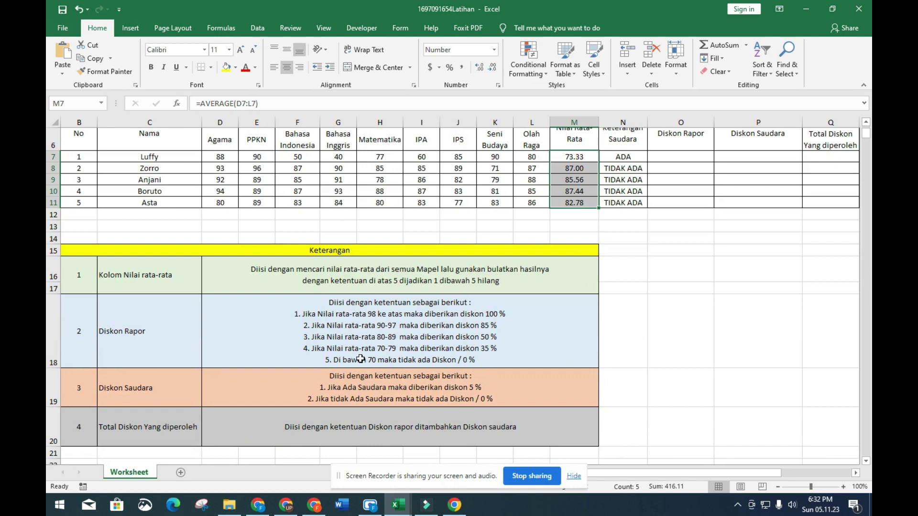
{"action": "left_click", "coordinate": [670, 160]}
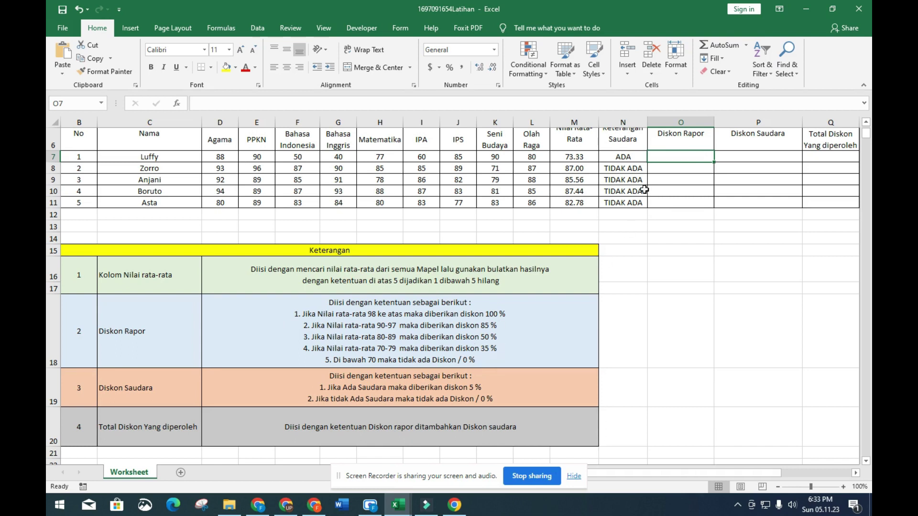
{"action": "double_click", "coordinate": [661, 157]}
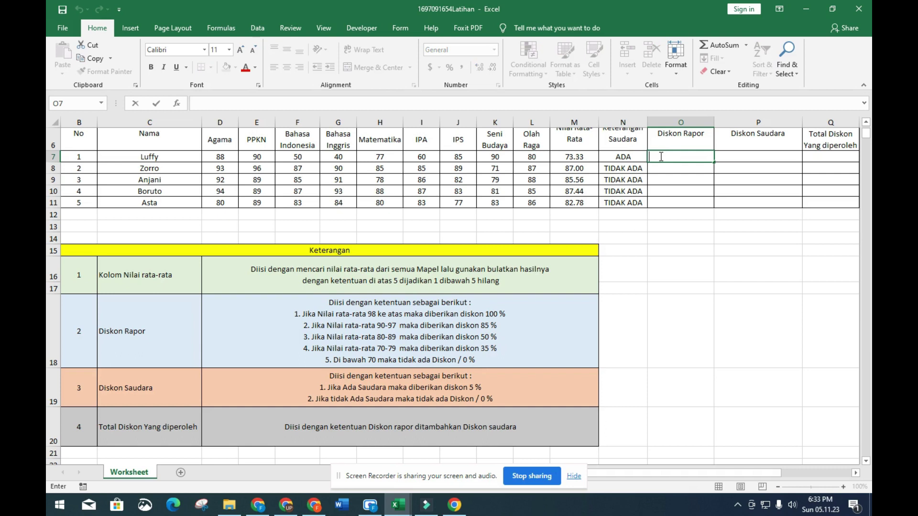
{"action": "type", "text": "="}
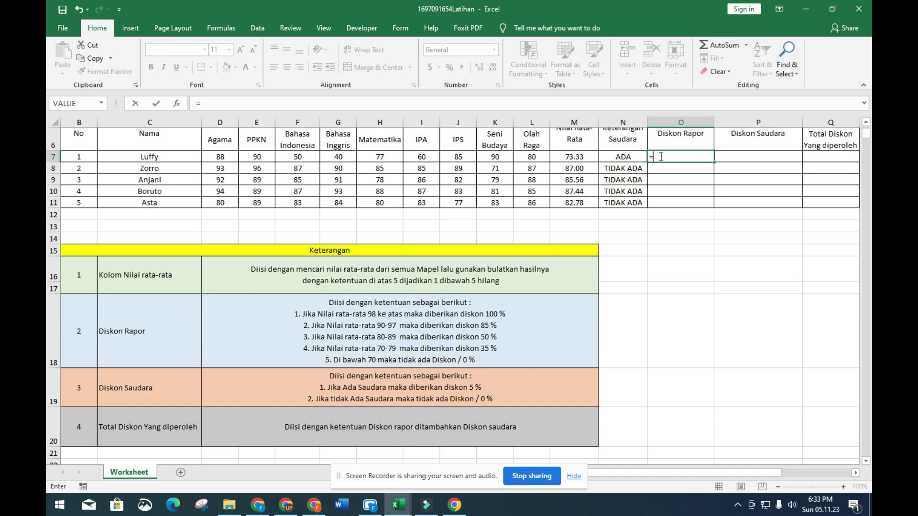
{"action": "type", "text": "if("}
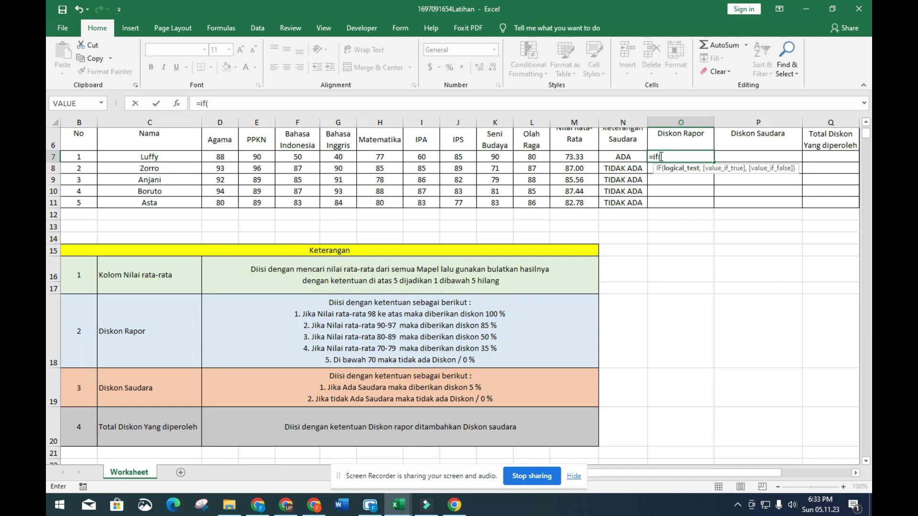
{"action": "left_click", "coordinate": [865, 121]}
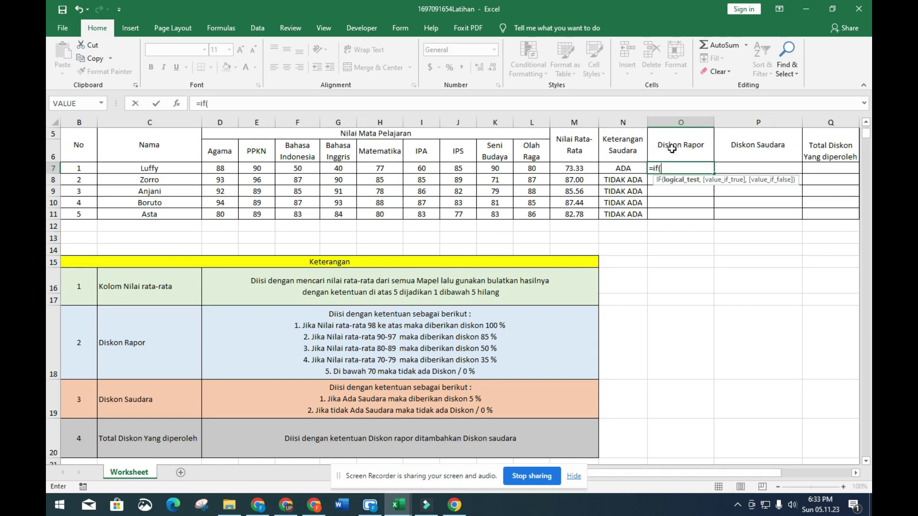
{"action": "left_click", "coordinate": [576, 172]}
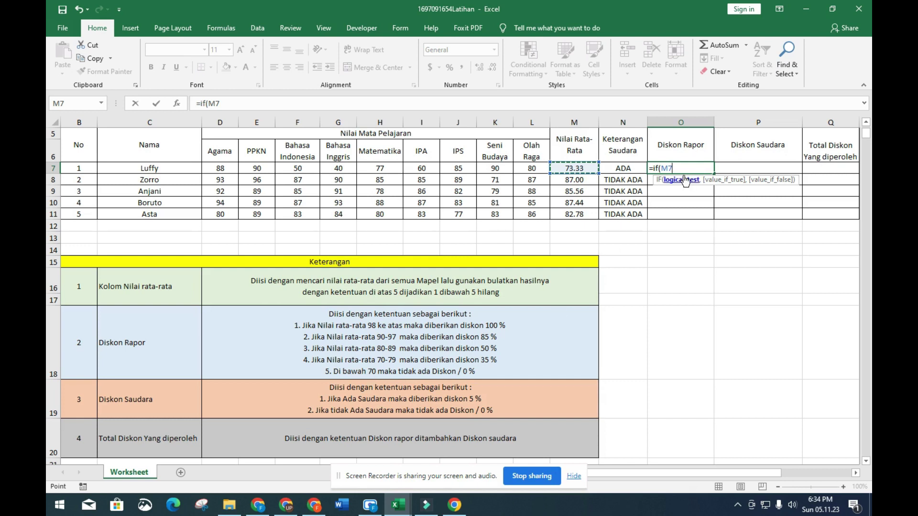
{"action": "type", "text": "<70"}
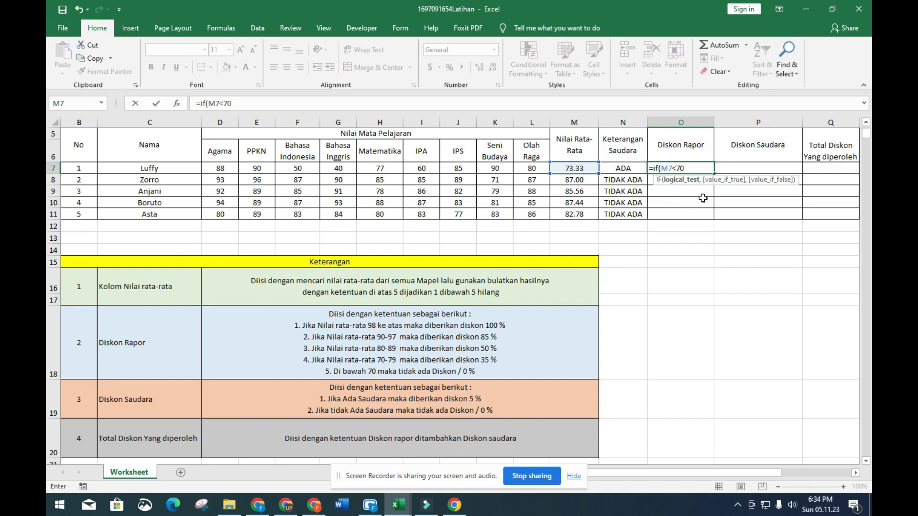
{"action": "type", "text": ","}
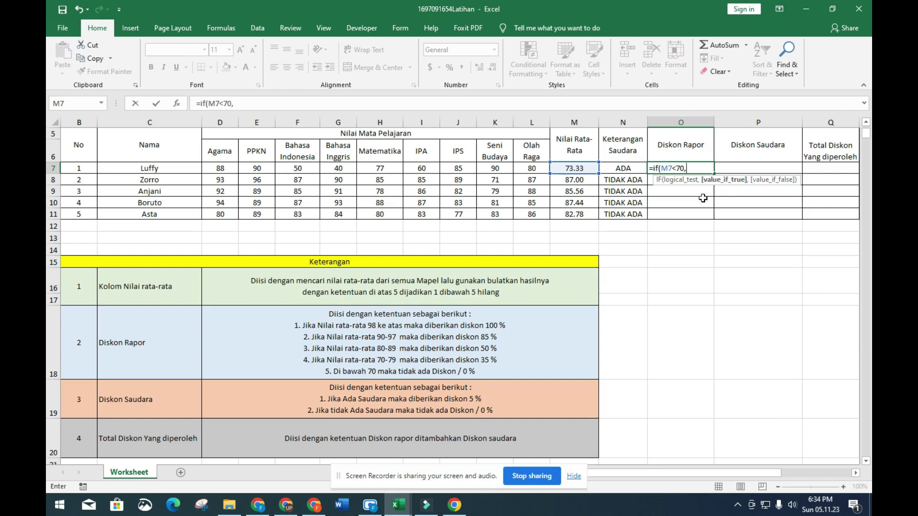
{"action": "type", "text": "0%"}
{"action": "type", "text": ","}
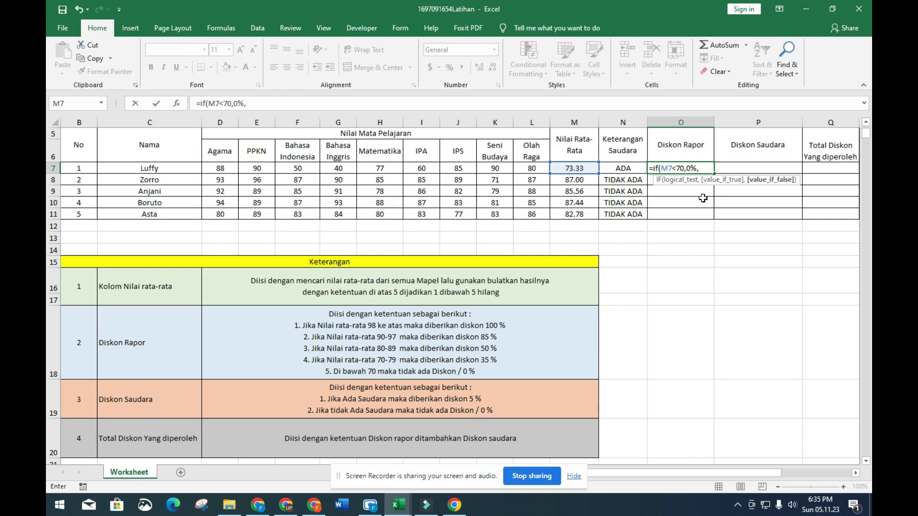
Step: Continue the O7 formula with a nested IF(M7<=79,35%, for averages in the 70-79 band
{"action": "type", "text": "if("}
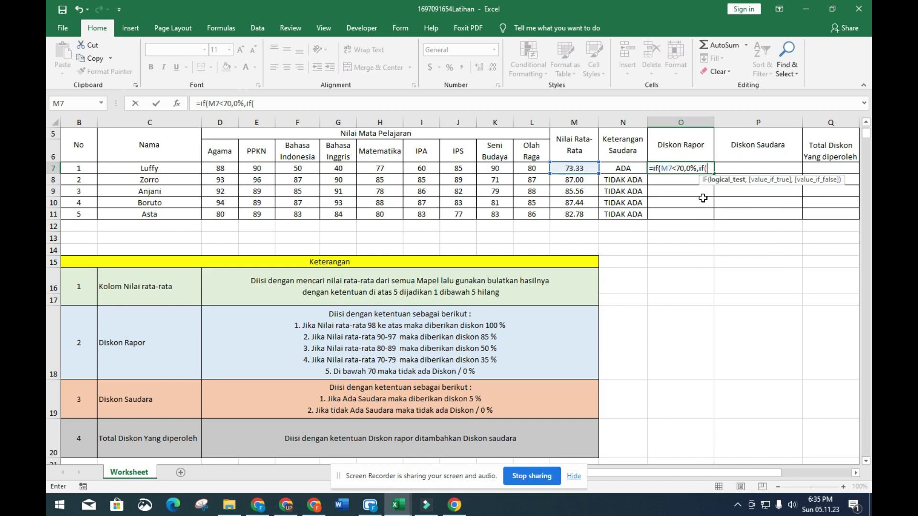
{"action": "type", "text": "m7<="}
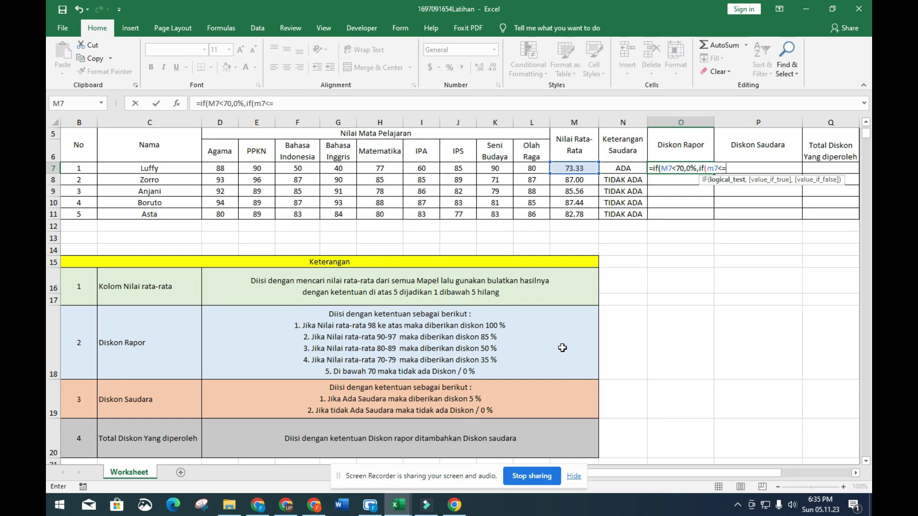
{"action": "type", "text": "79"}
{"action": "type", "text": ",35"}
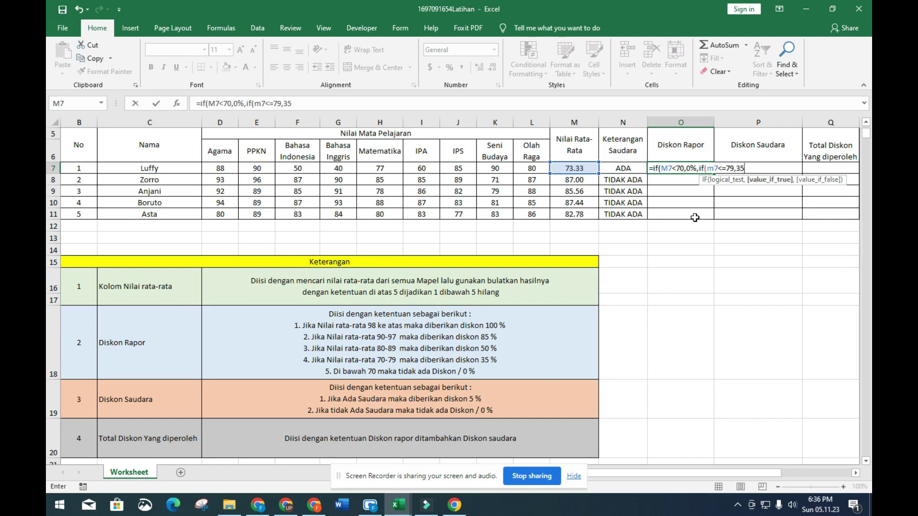
{"action": "type", "text": "%,"}
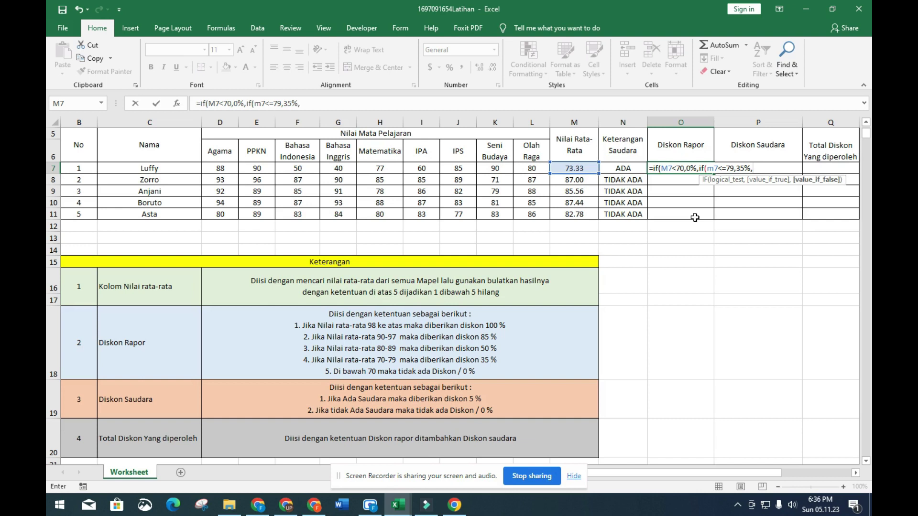
Step: Add a nested IF(M7<=89,50%, to the O7 formula for averages in the 80-89 band
{"action": "type", "text": "if("}
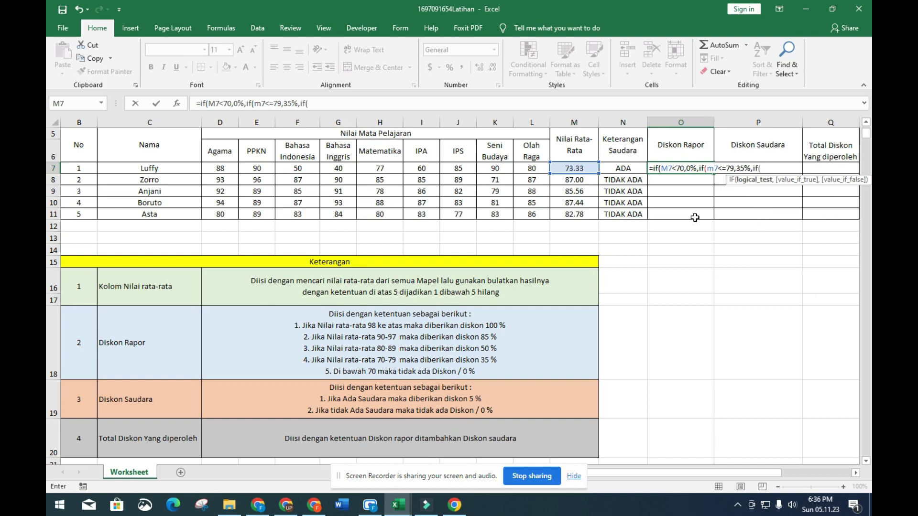
{"action": "type", "text": "m"}
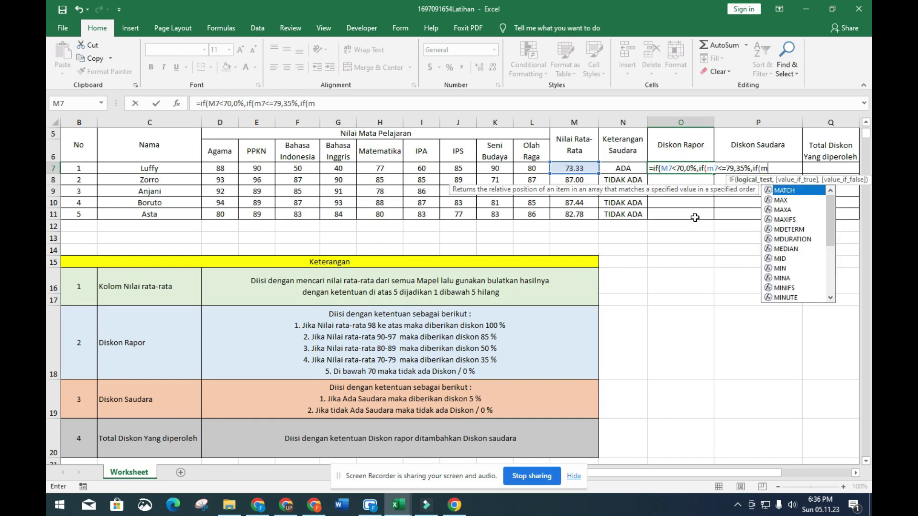
{"action": "type", "text": "7"}
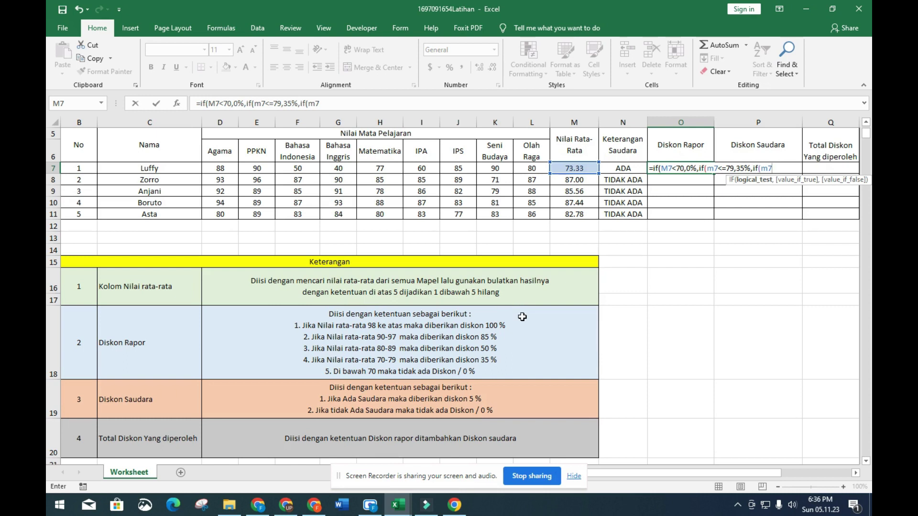
{"action": "type", "text": "<=89"}
{"action": "type", "text": ","}
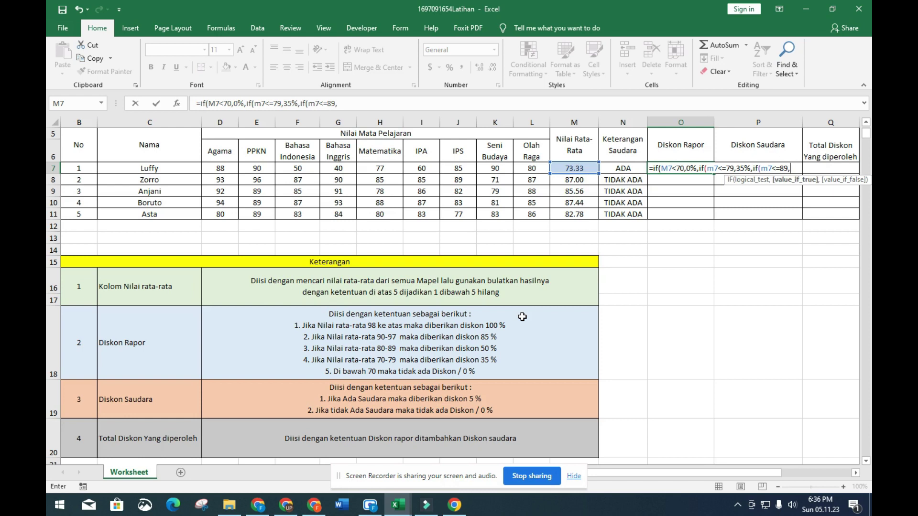
{"action": "type", "text": "50%,"}
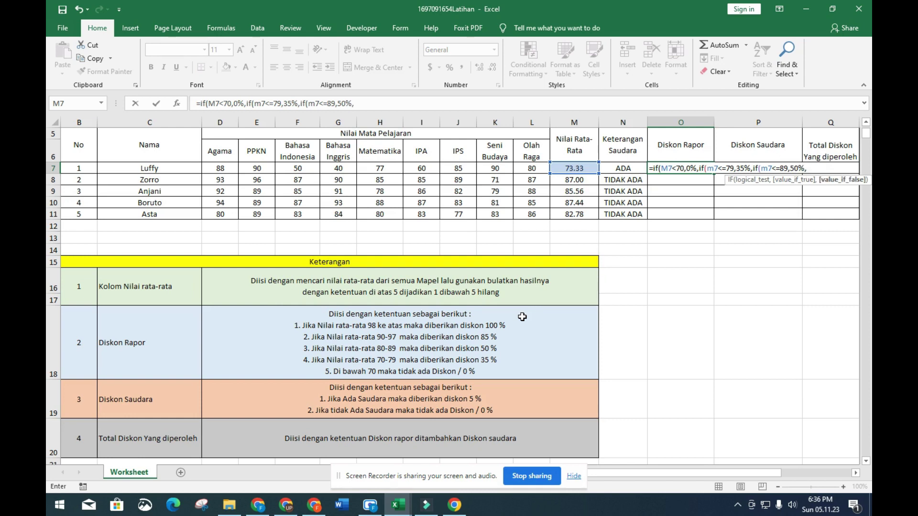
Step: Complete the O7 formula with IF(M7<=97,85%,100%)))) for the two highest bands and commit it
{"action": "type", "text": "if(m6"}
{"action": "key", "text": "BackSpace"}
{"action": "type", "text": "7"}
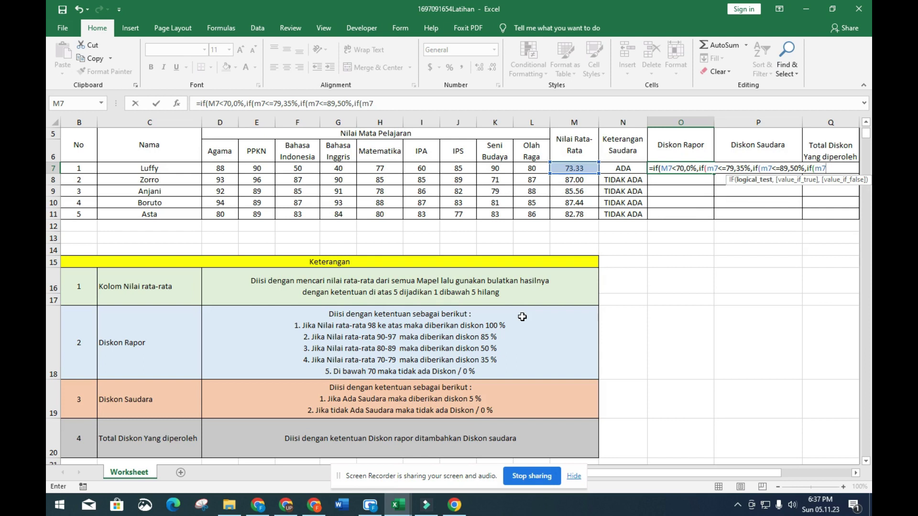
{"action": "type", "text": "<=97,85%"}
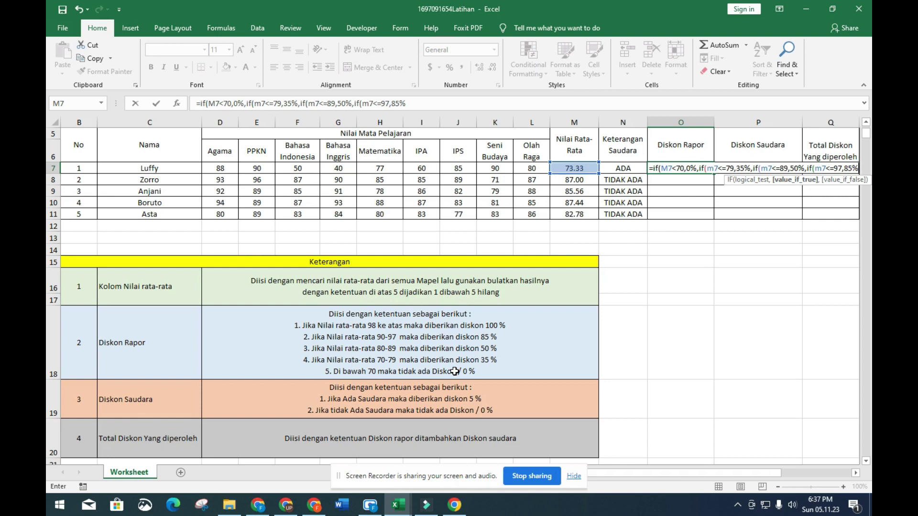
{"action": "type", "text": ","}
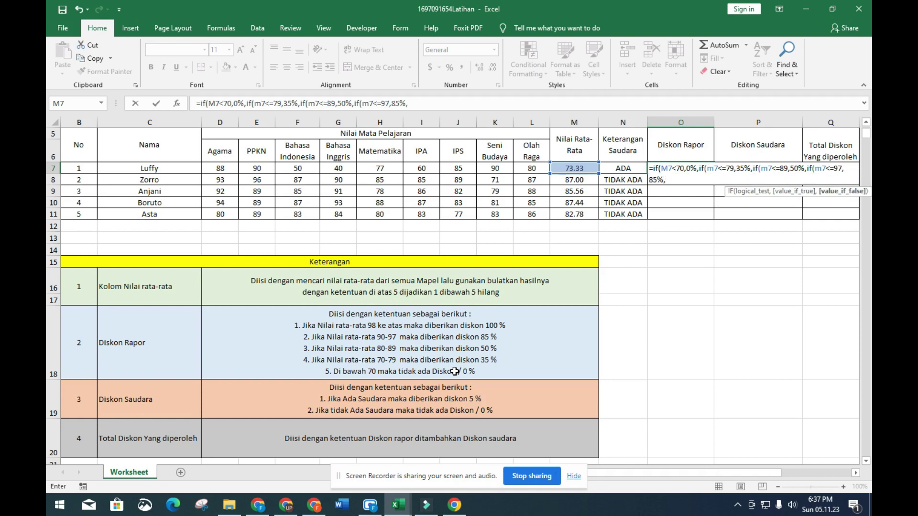
{"action": "type", "text": "100%)))"}
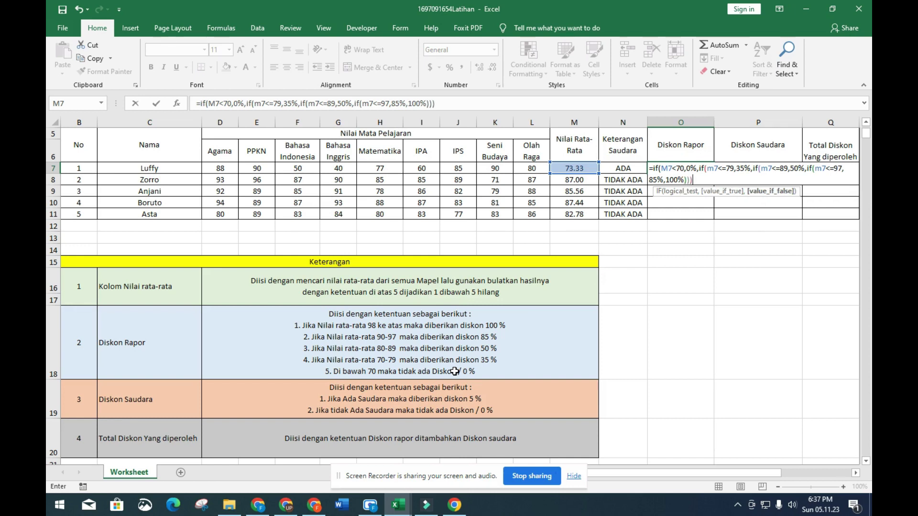
{"action": "type", "text": ")"}
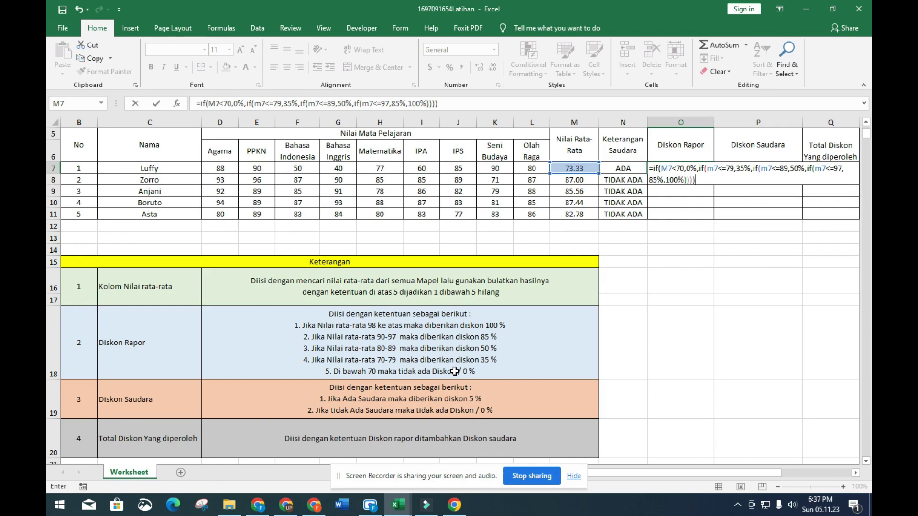
{"action": "key", "text": "Return"}
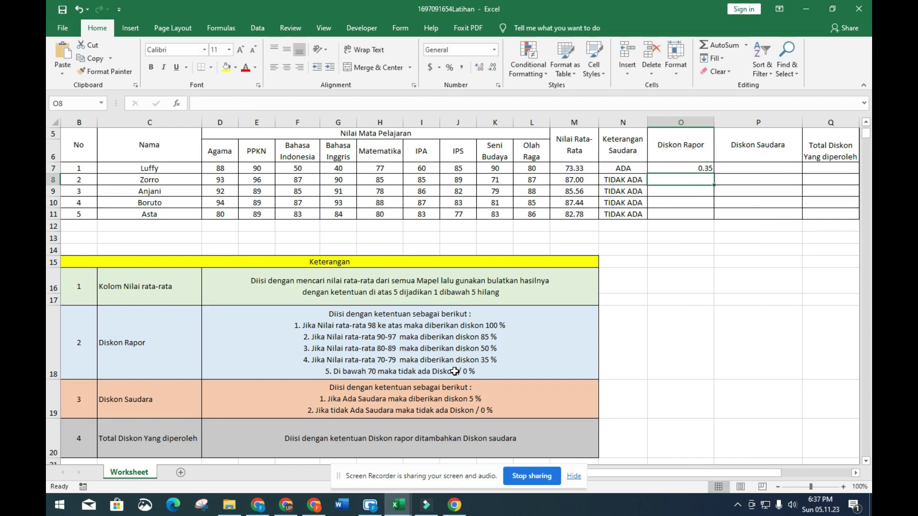
Step: Fill the Diskon Rapor formula from O7 down to O11 and format the range as centred percentages
{"action": "left_click", "coordinate": [685, 167]}
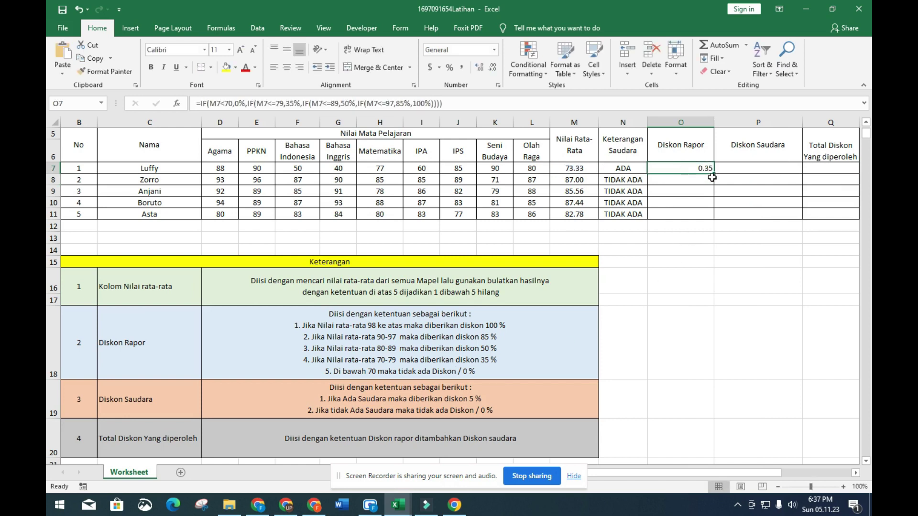
{"action": "left_click_drag", "start_coordinate": [712, 176], "coordinate": [712, 217]}
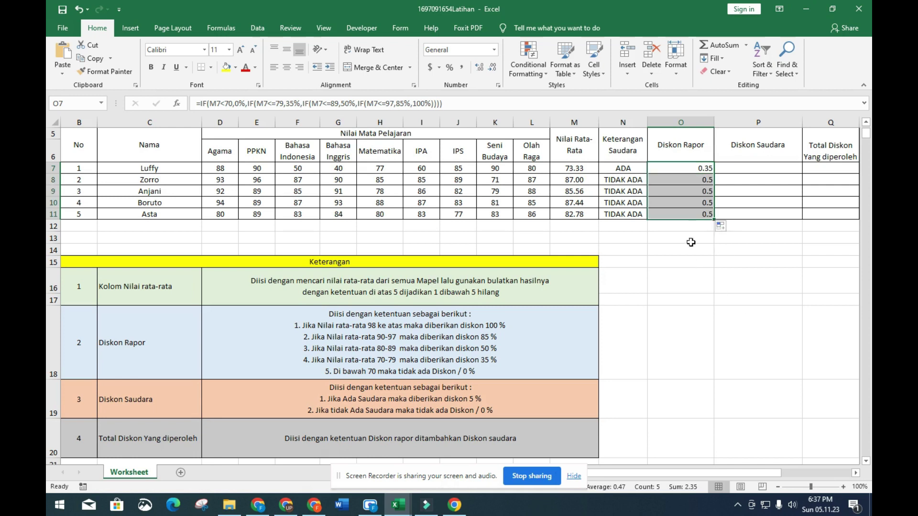
{"action": "left_click", "coordinate": [447, 67]}
{"action": "left_click", "coordinate": [287, 67]}
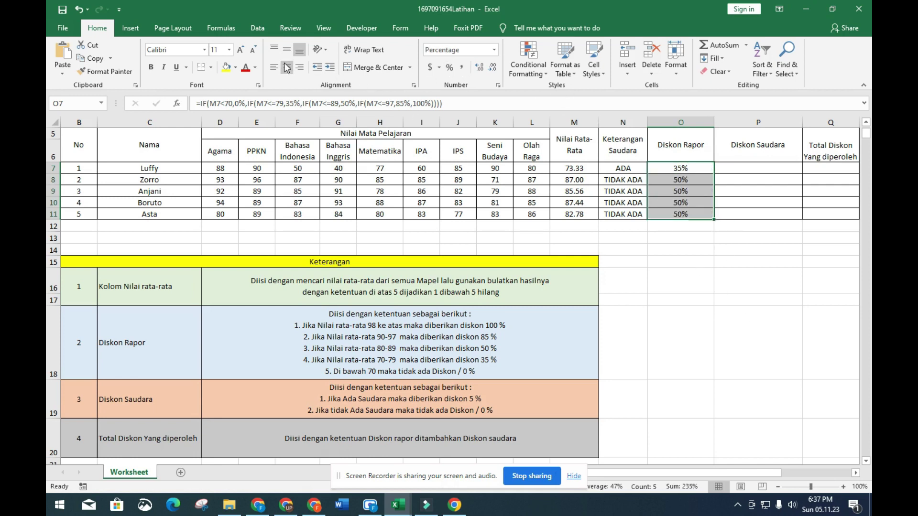
{"action": "left_click", "coordinate": [717, 260]}
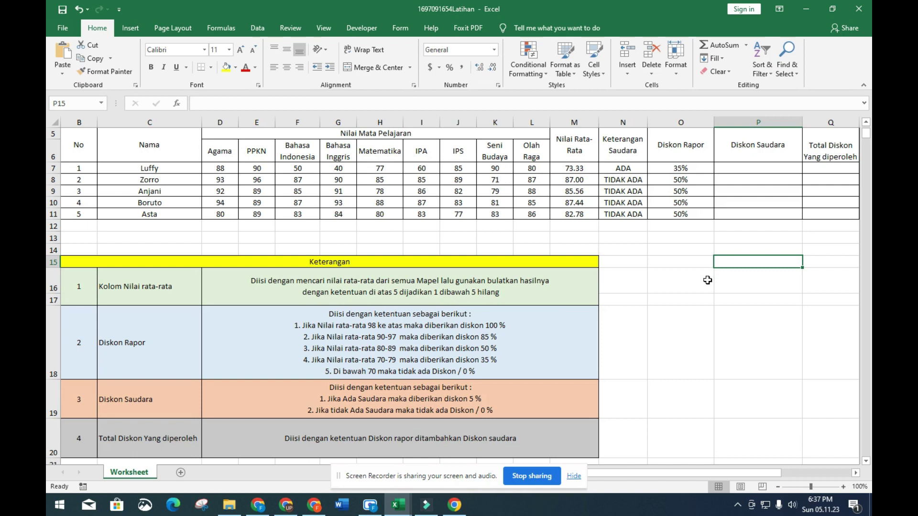
Step: Test the Diskon Rapor formula with trial averages of 98 in M10 and 25 in M11, undoing each entry
{"action": "left_click", "coordinate": [579, 203]}
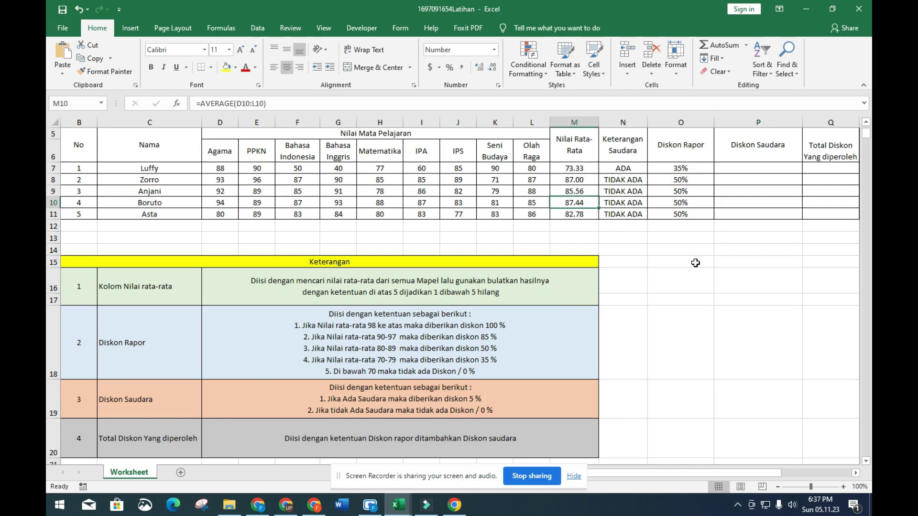
{"action": "type", "text": "98"}
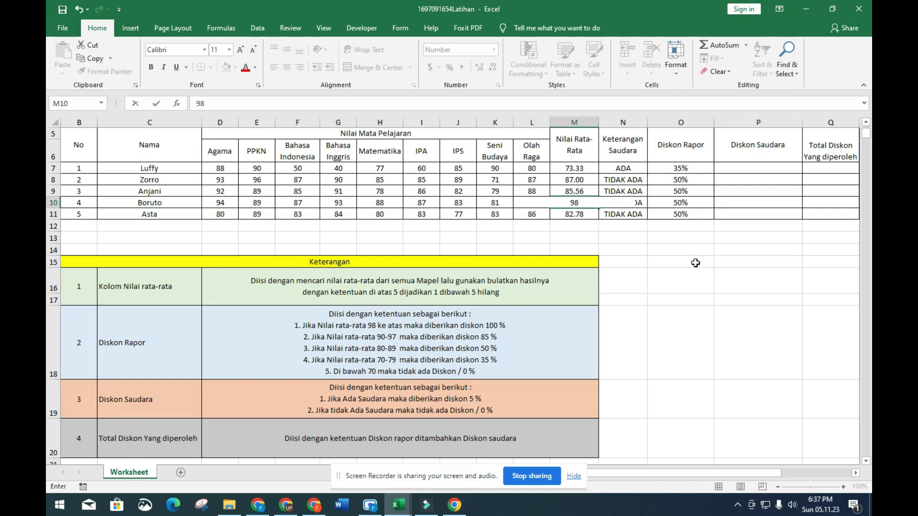
{"action": "key", "text": "Return"}
{"action": "key", "text": "ctrl+z"}
{"action": "key", "text": "Down"}
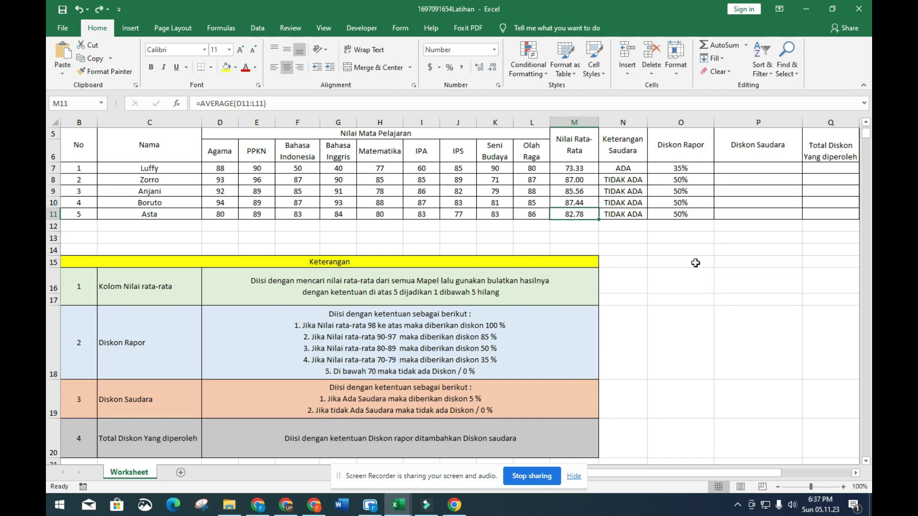
{"action": "type", "text": "25"}
{"action": "key", "text": "Return"}
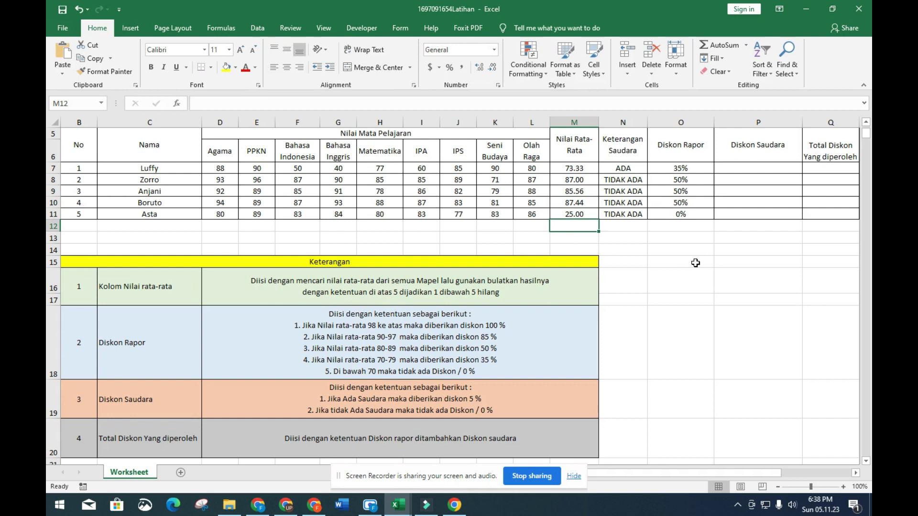
{"action": "key", "text": "ctrl+z"}
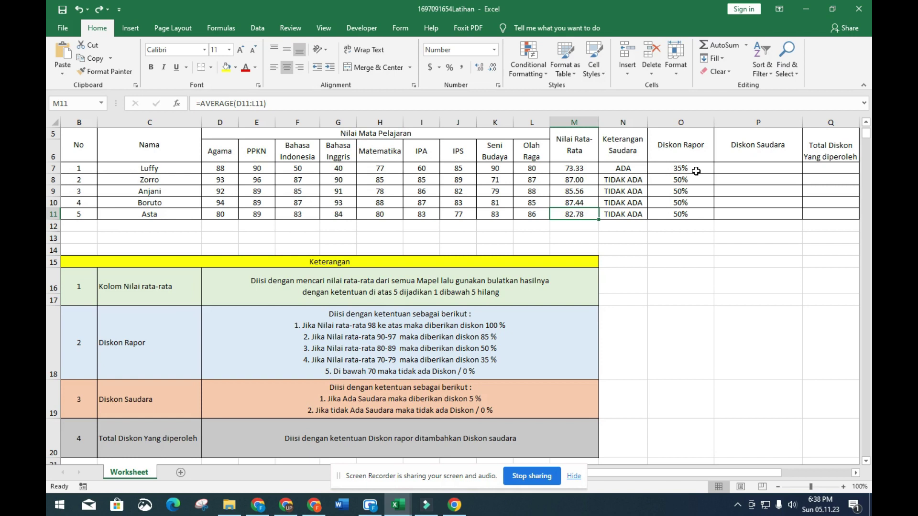
{"action": "left_click", "coordinate": [782, 167]}
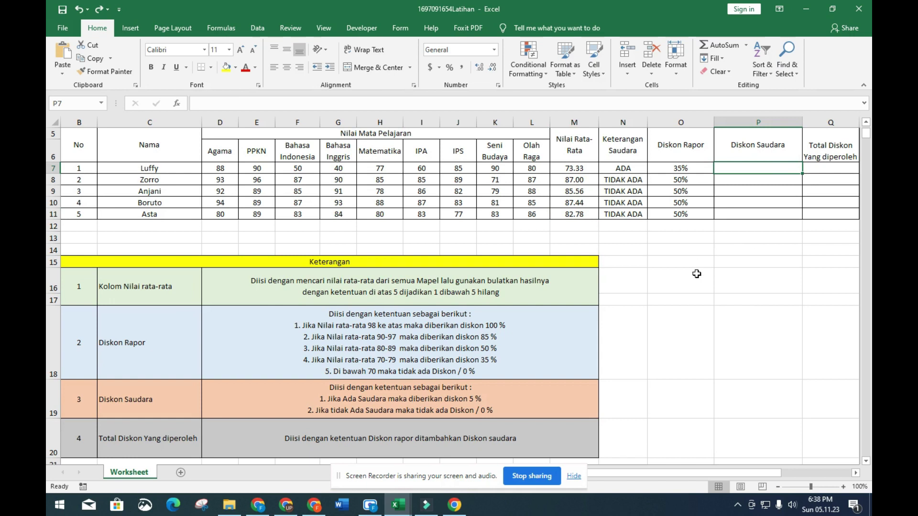
{"action": "left_click", "coordinate": [691, 169]}
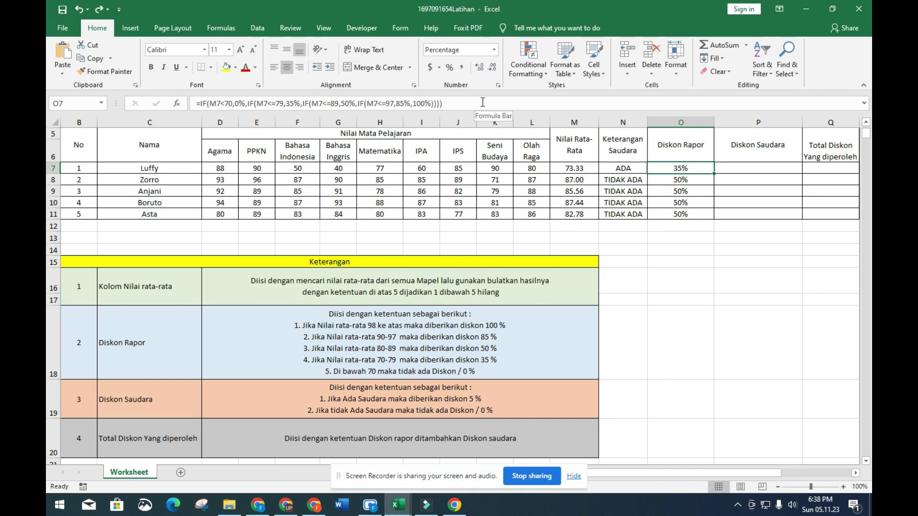
{"action": "left_click", "coordinate": [531, 476]}
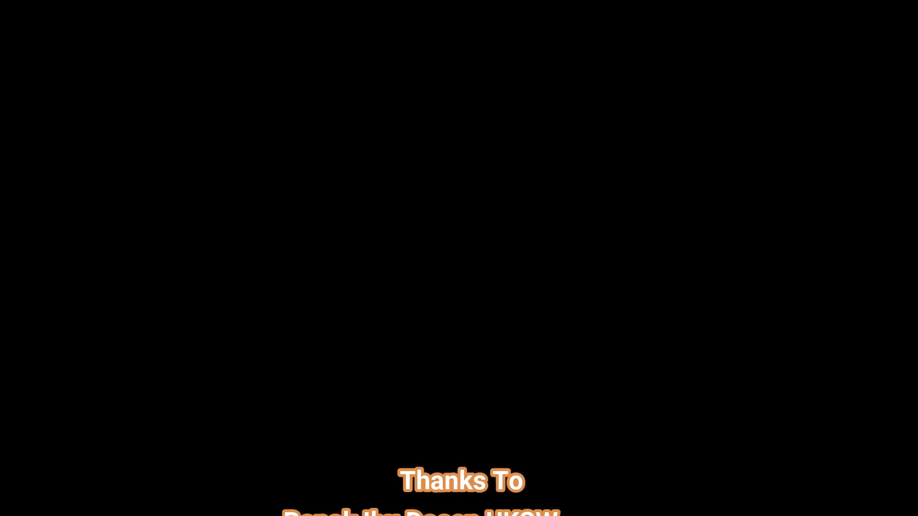